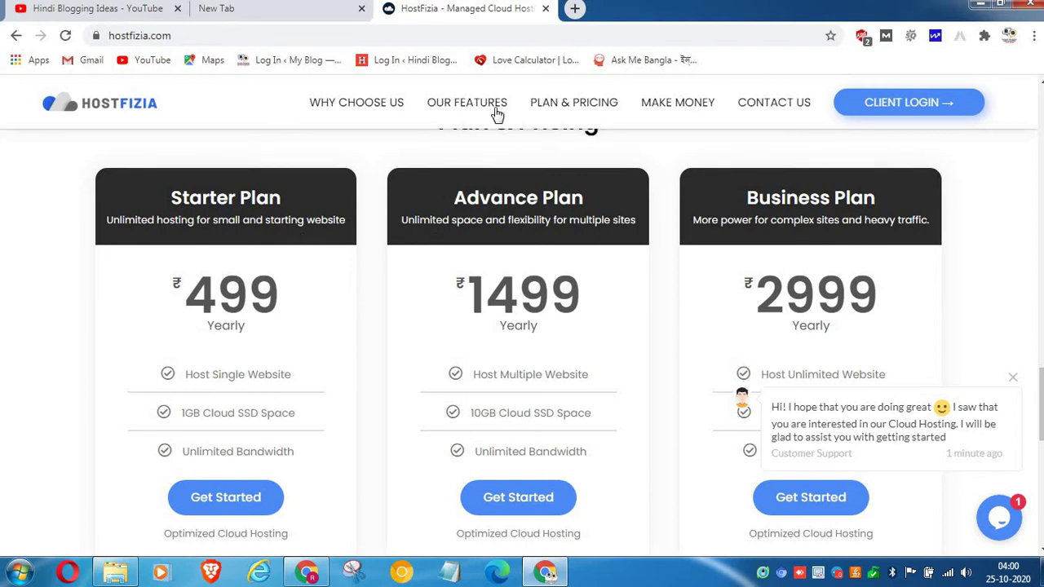
- Close the HostFizia site and open Blogger through the Google apps list on the new tab page
left_click(545, 8)
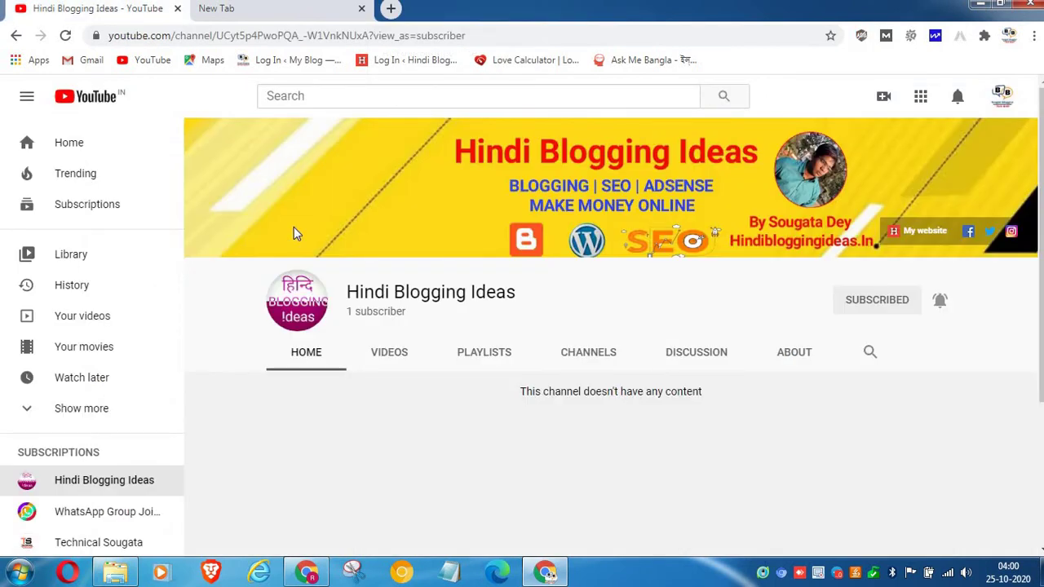
left_click(219, 12)
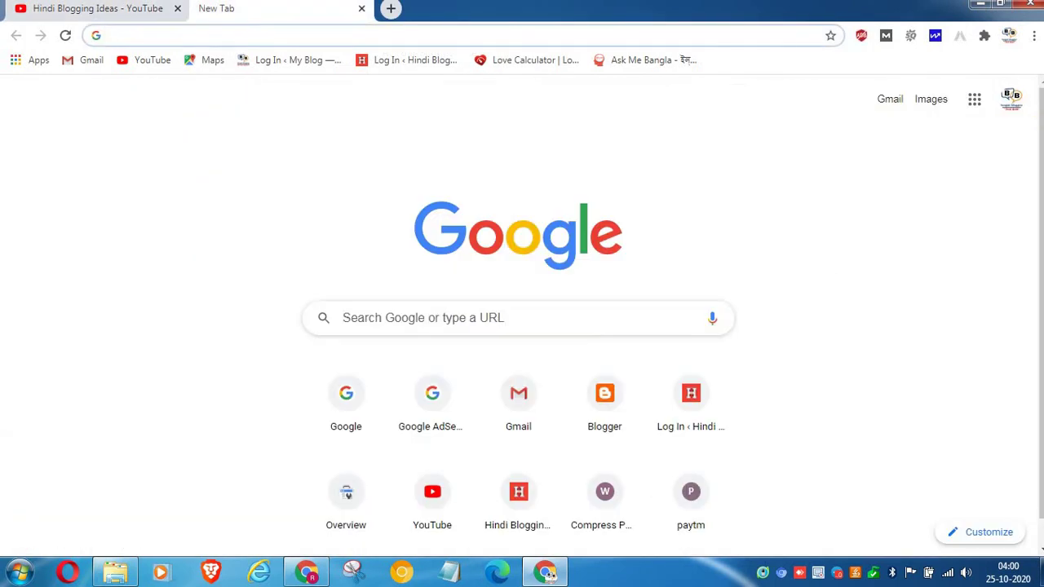
left_click(976, 102)
scroll(984, 182, "down", 3)
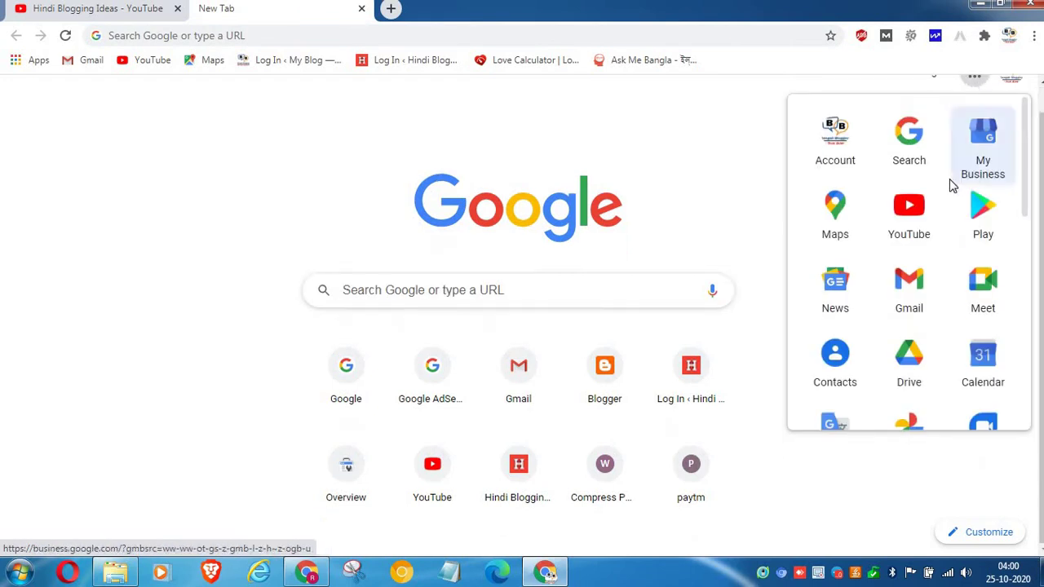
scroll(951, 185, "down", 3)
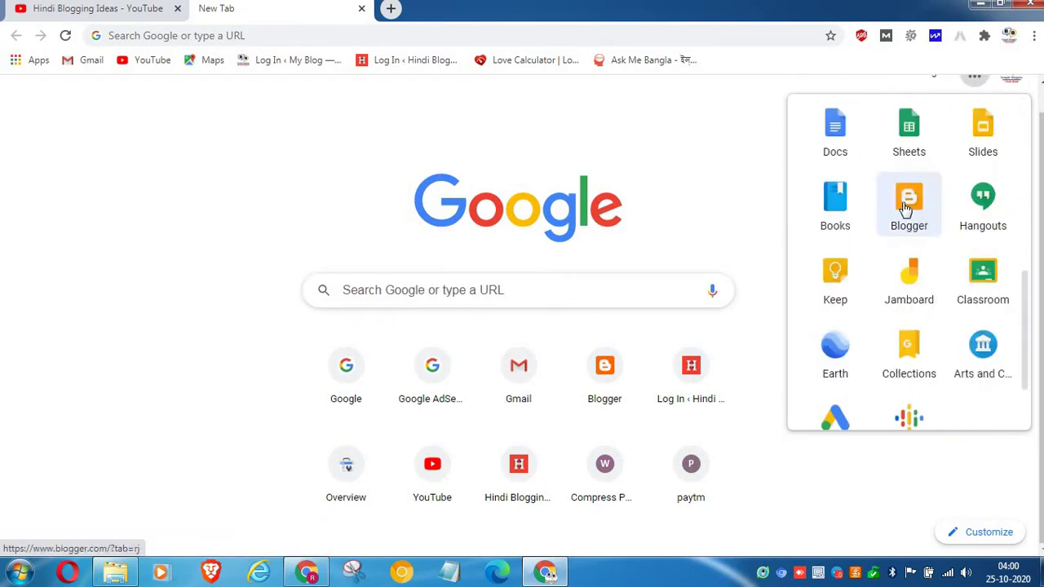
left_click(906, 208)
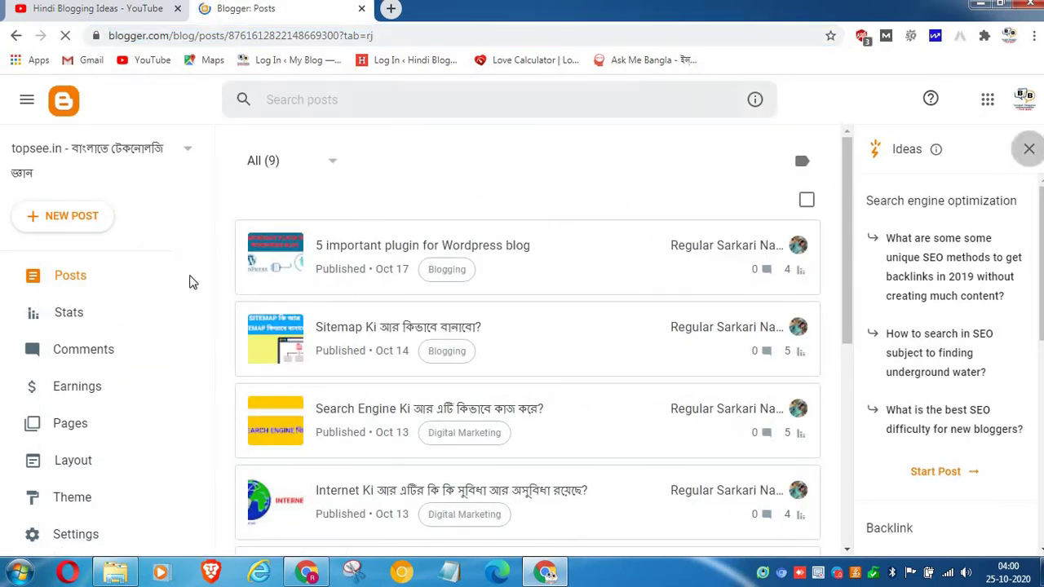
- Start a new blog titled "Demo Blog" and proceed to choosing its URL
left_click(150, 159)
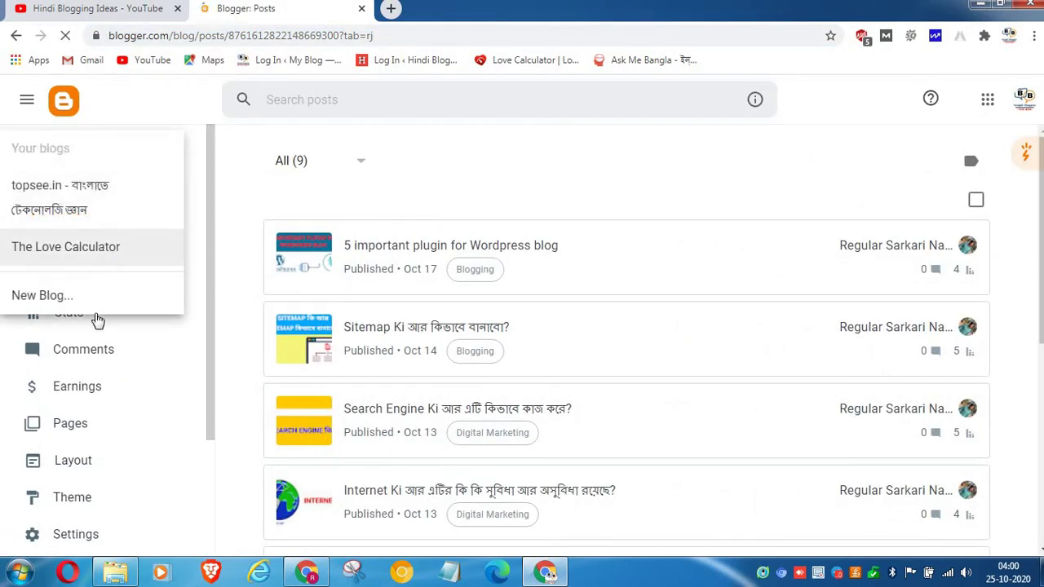
left_click(72, 296)
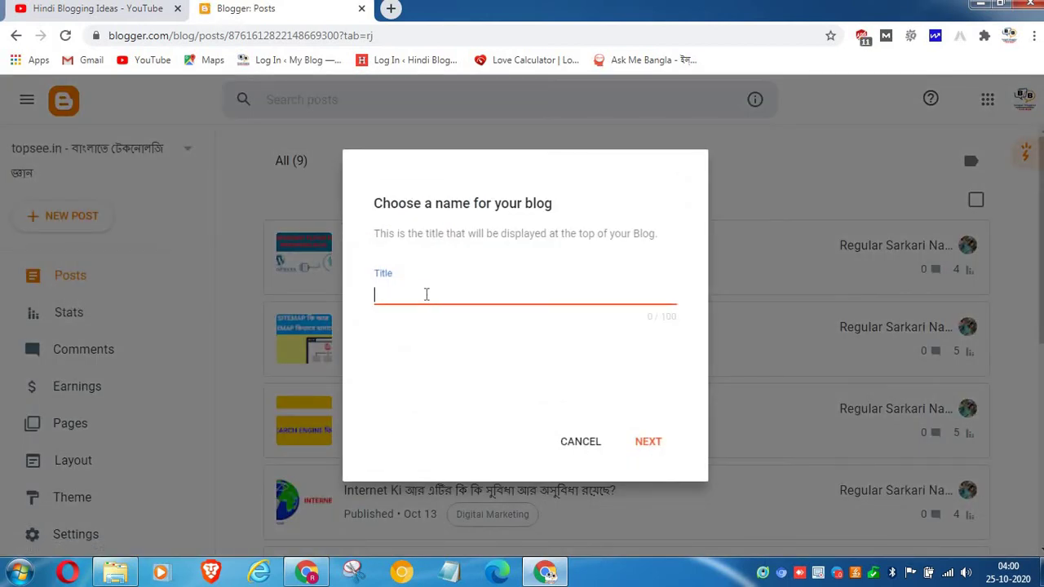
type("Demo Blog")
left_click(667, 449)
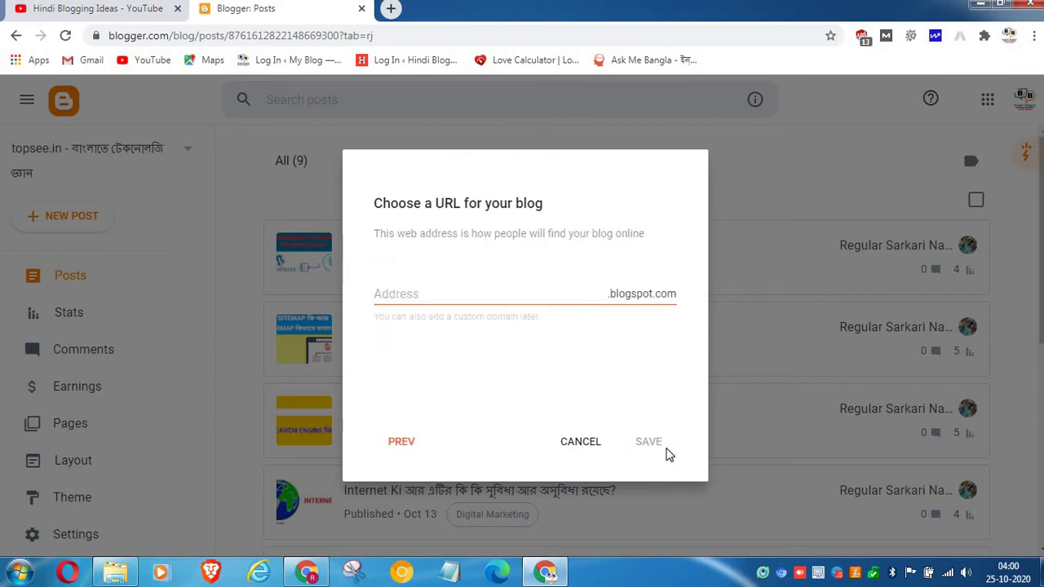
- Enter an available blogspot.com address based on the owner's name and save the new blog
left_click(457, 293)
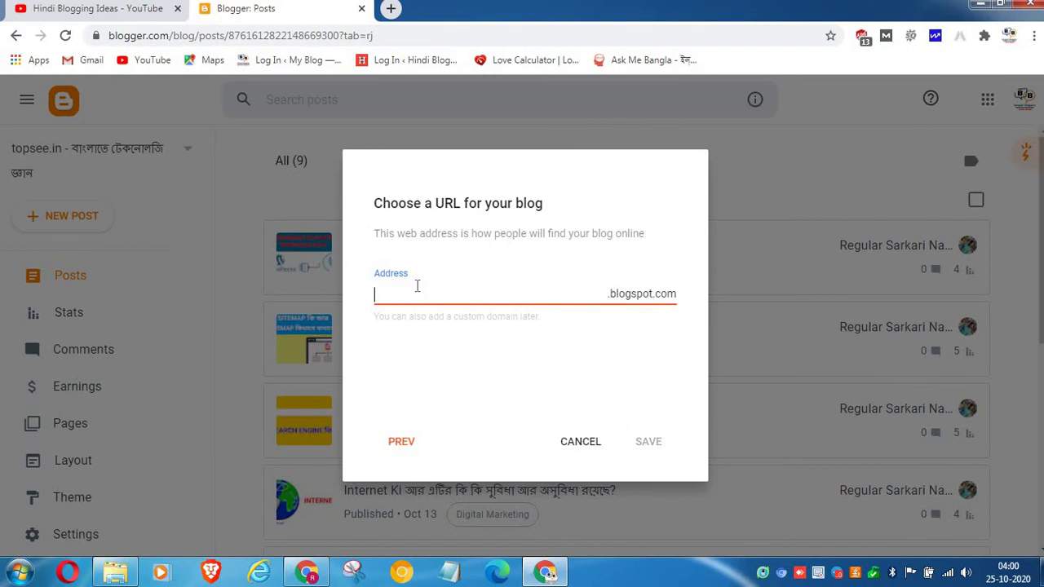
type("sougatdey")
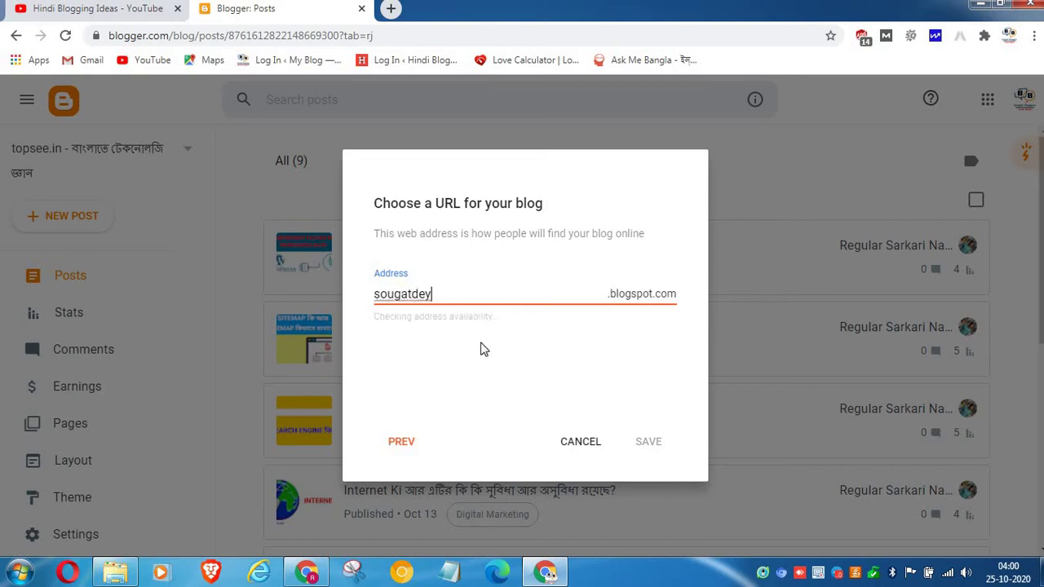
left_click(413, 293)
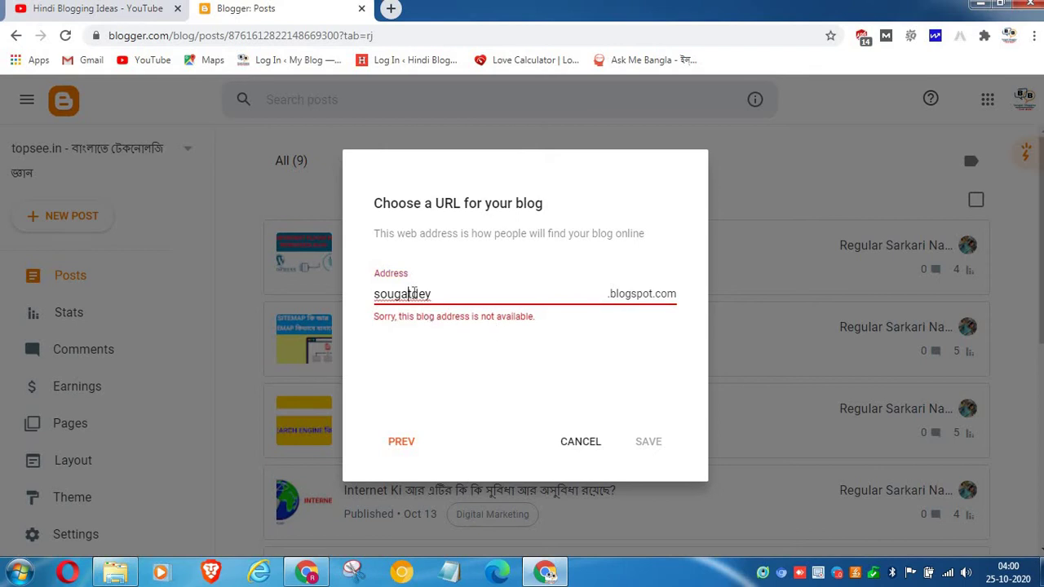
type("a")
left_click(468, 294)
type("y")
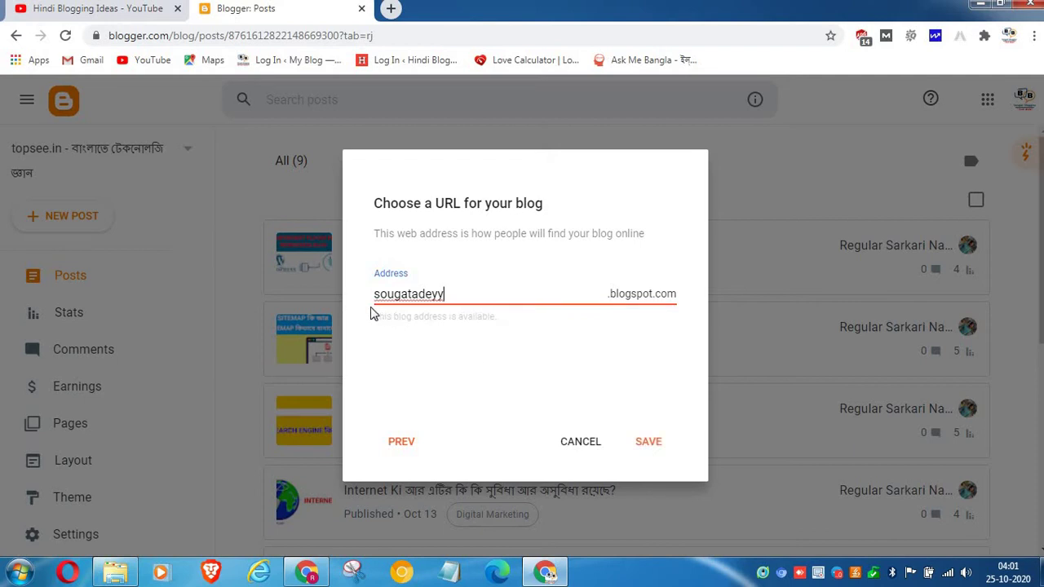
left_click(427, 322)
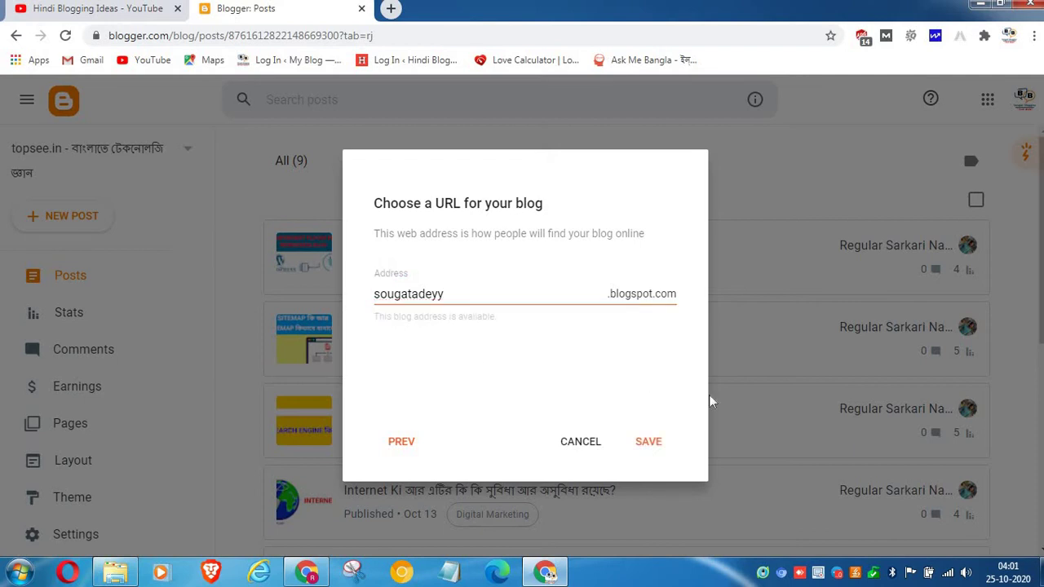
left_click(662, 441)
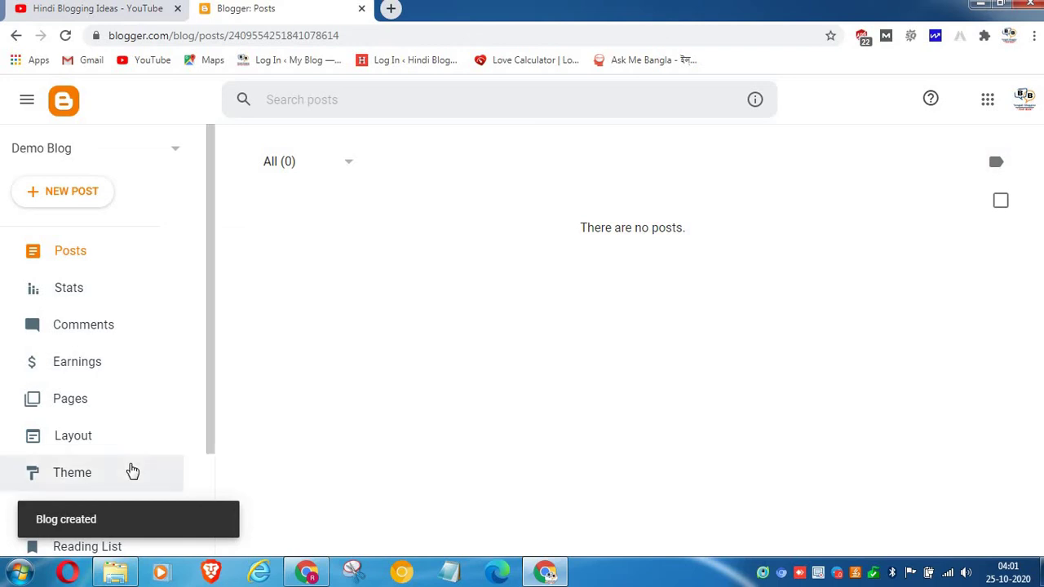
- View the new Demo Blog's live page and close it again
scroll(106, 467, "down", 3)
left_click(81, 449)
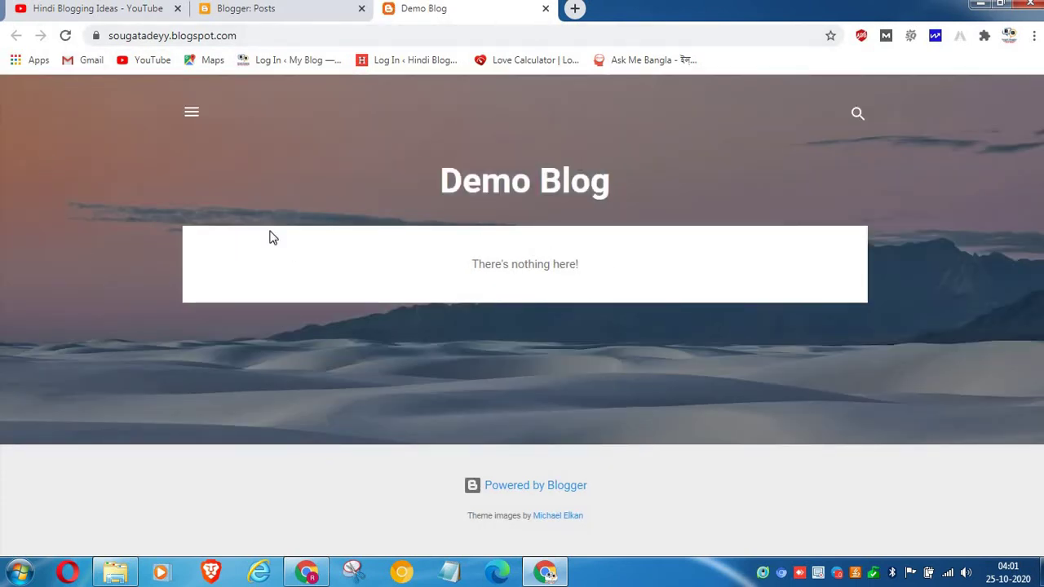
left_click(546, 9)
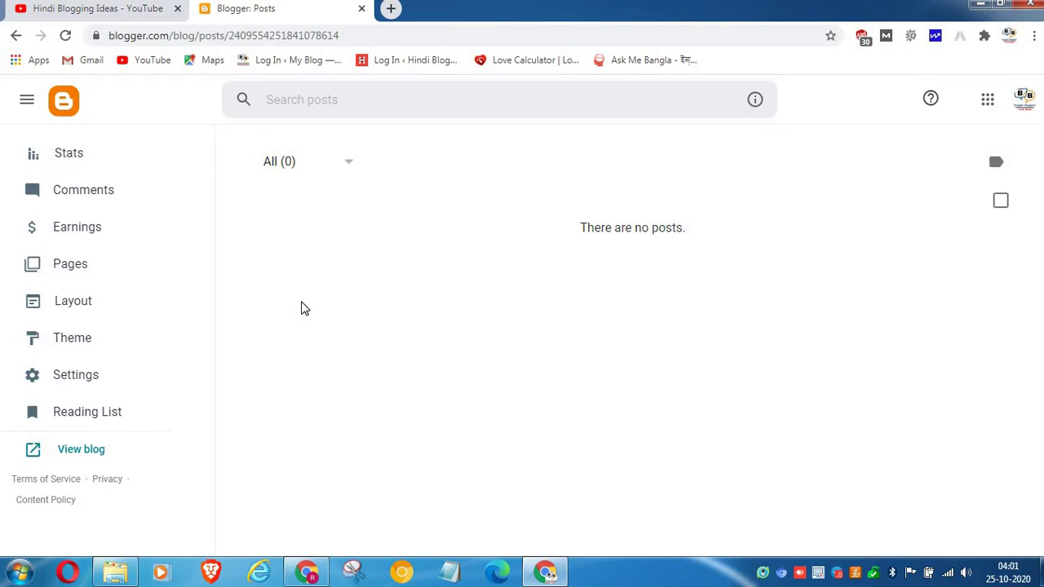
- In the blog's settings, extend the title with "My Name Is" followed by the owner's full name, and save it
scroll(51, 236, "up", 2)
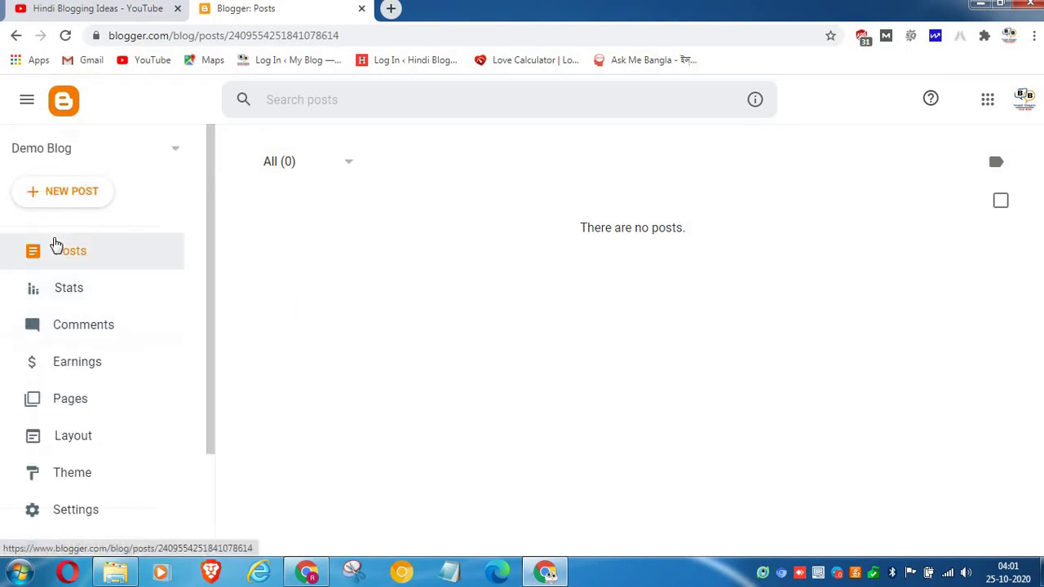
scroll(56, 319, "down", 3)
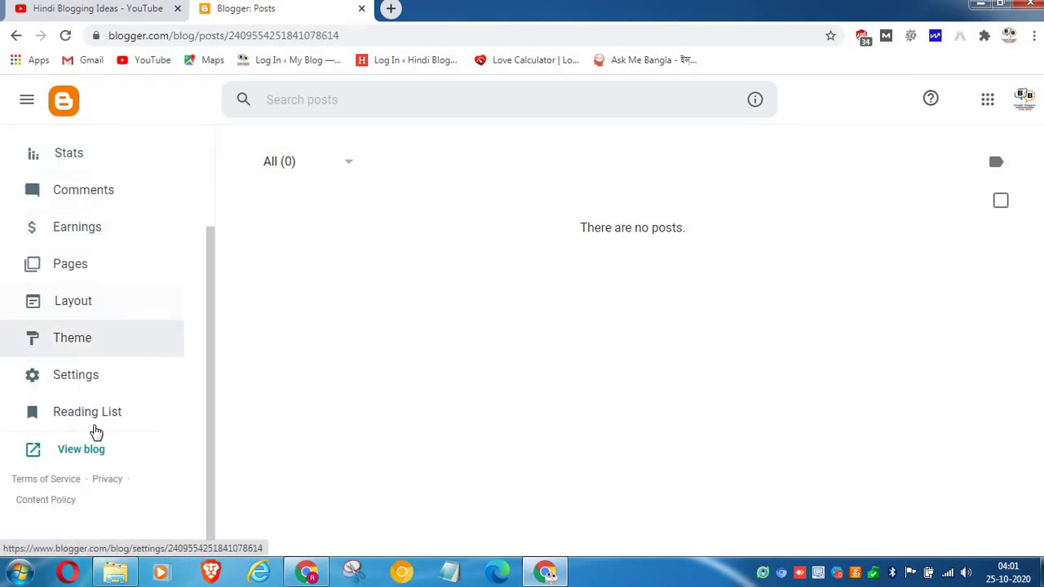
left_click(70, 380)
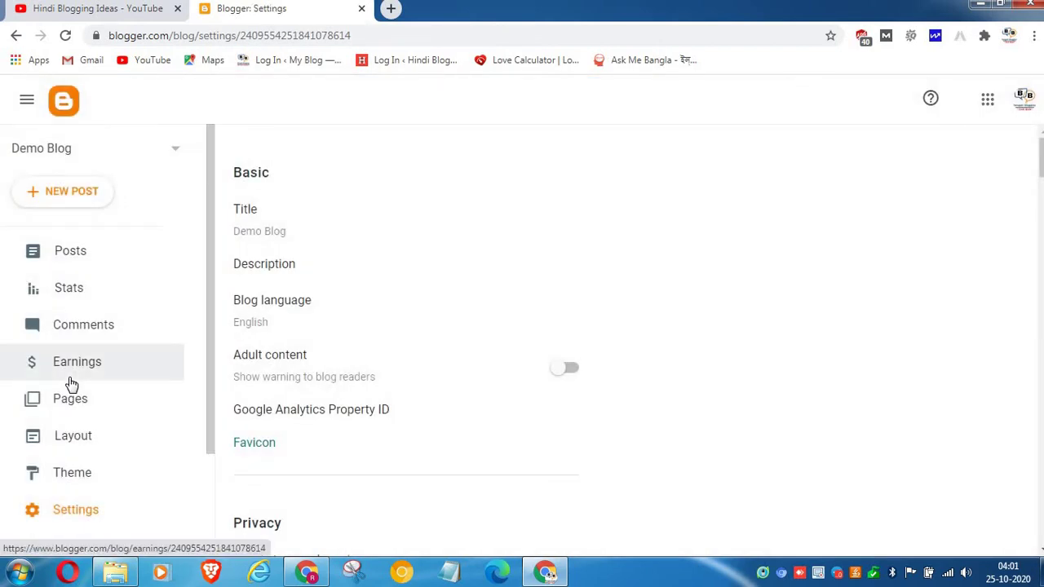
left_click(238, 227)
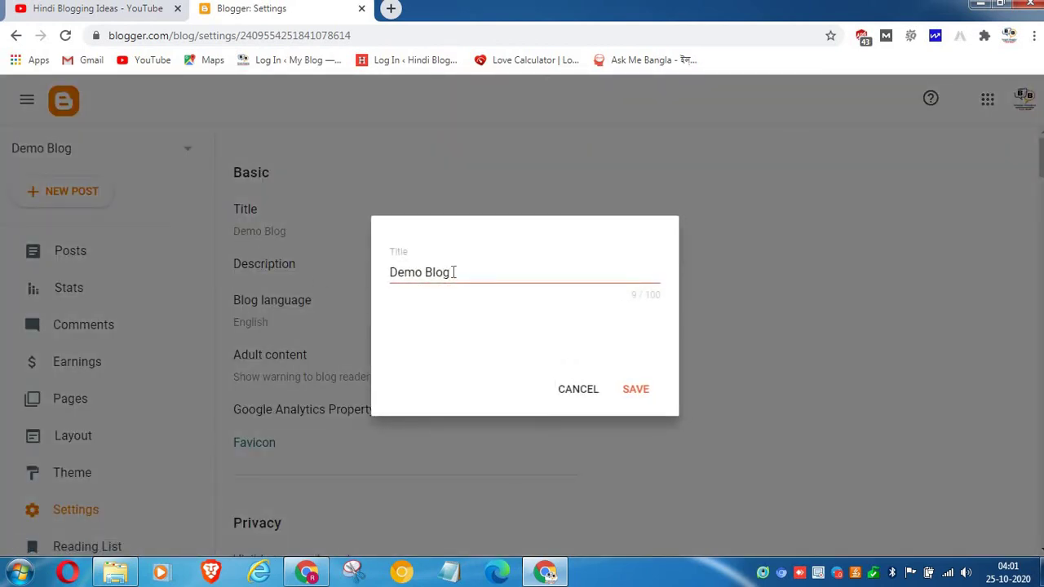
left_click(454, 272)
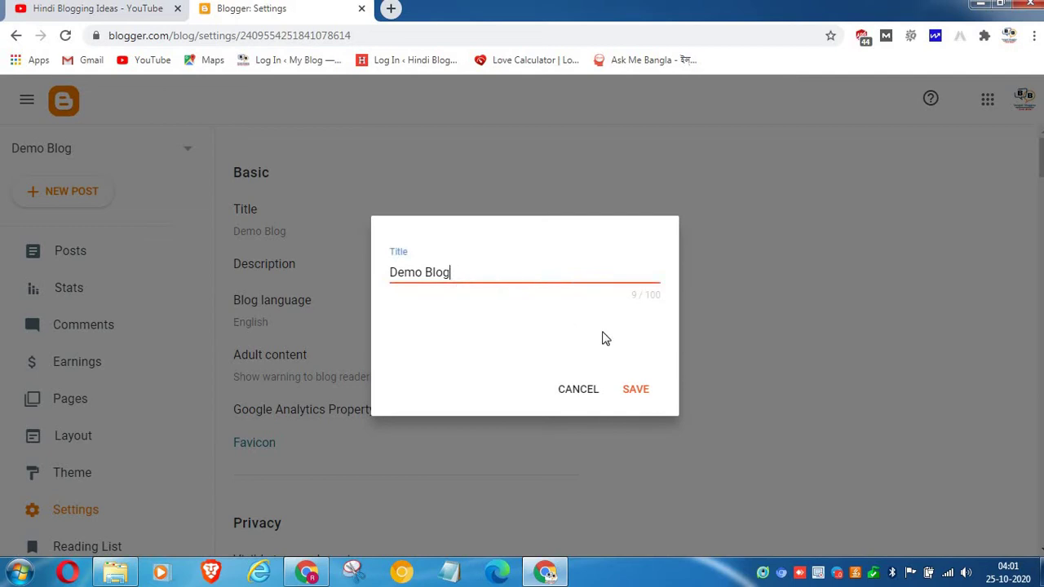
type("My Name Is Sougata ")
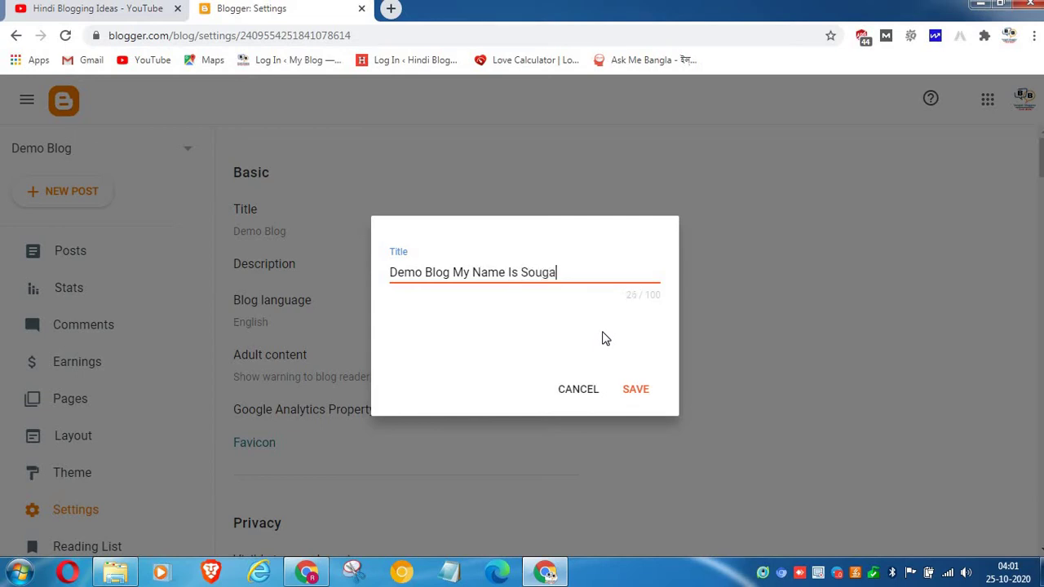
type("Dey")
left_click(637, 398)
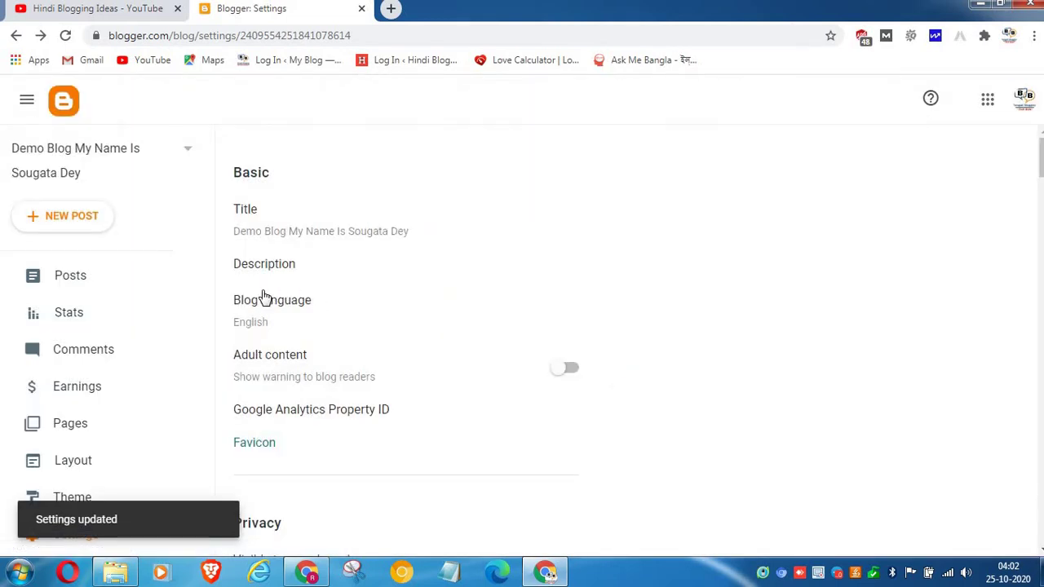
left_click(272, 277)
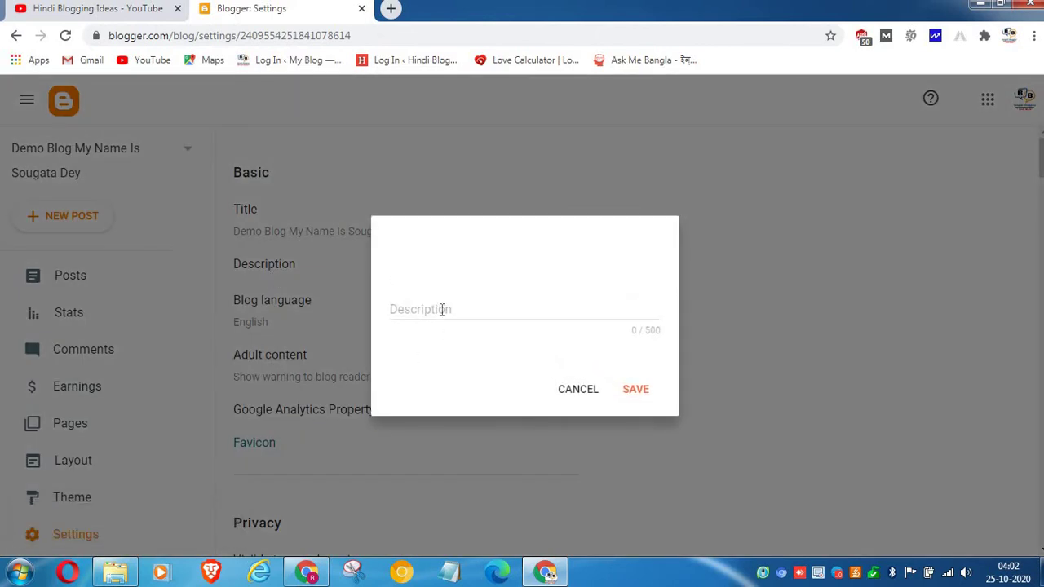
left_click(441, 310)
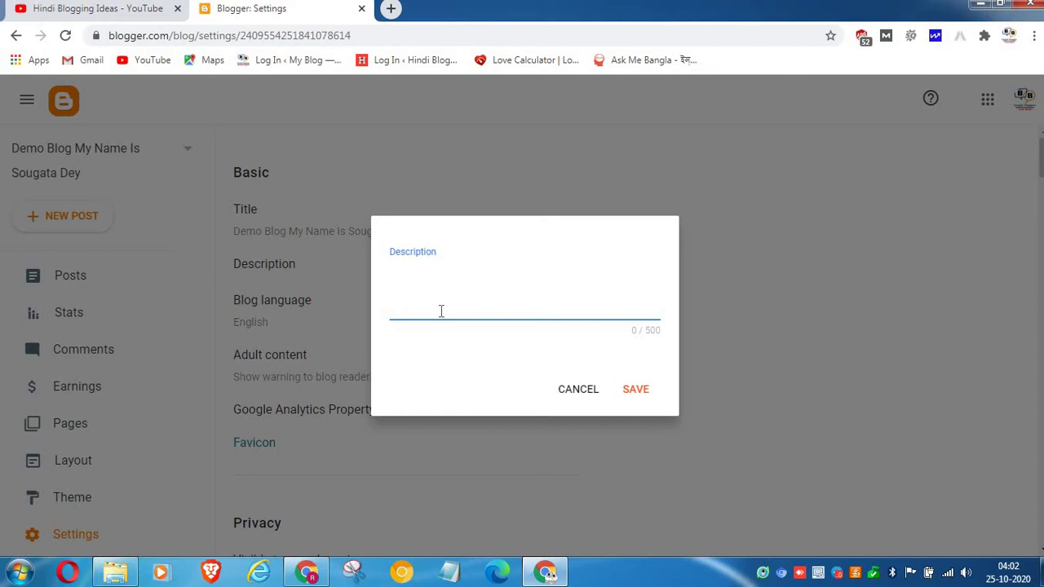
left_click(577, 391)
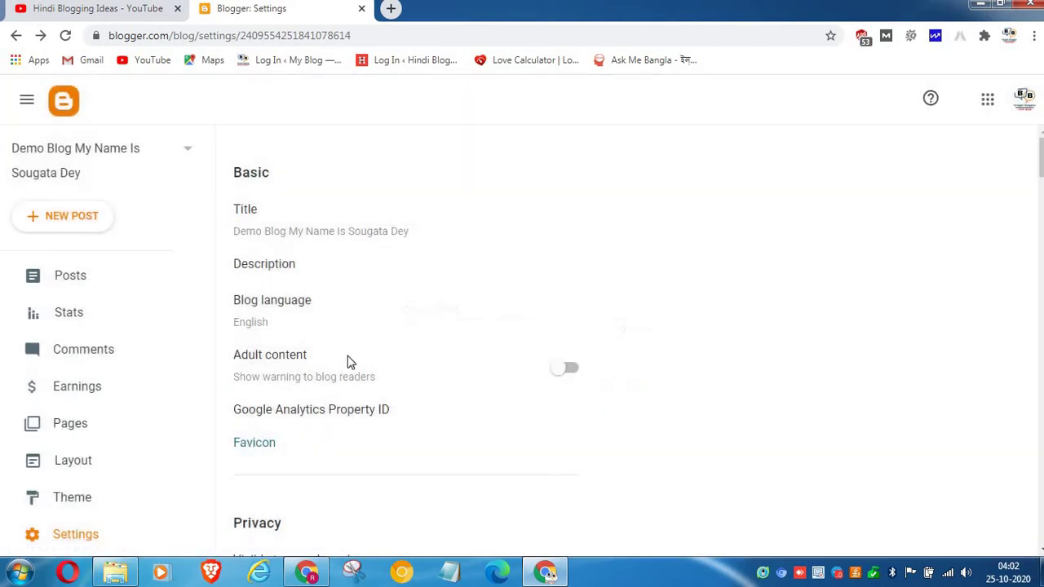
- Try to upload the WhatsApp logo image 18ba0e411b1586feb65e97d7deb45b5d.png as the blog's custom favicon
scroll(310, 444, "down", 1)
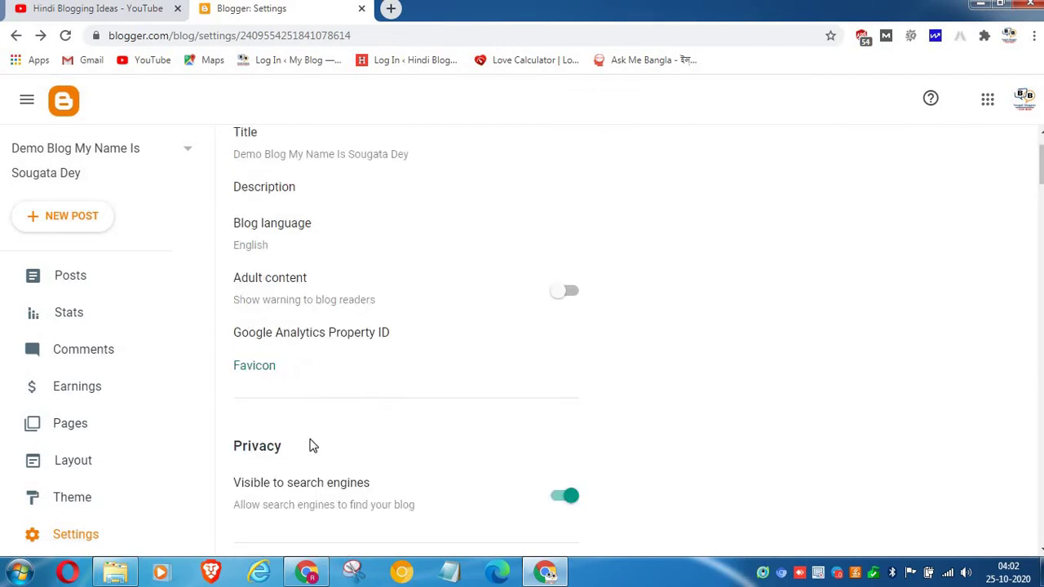
left_click(250, 372)
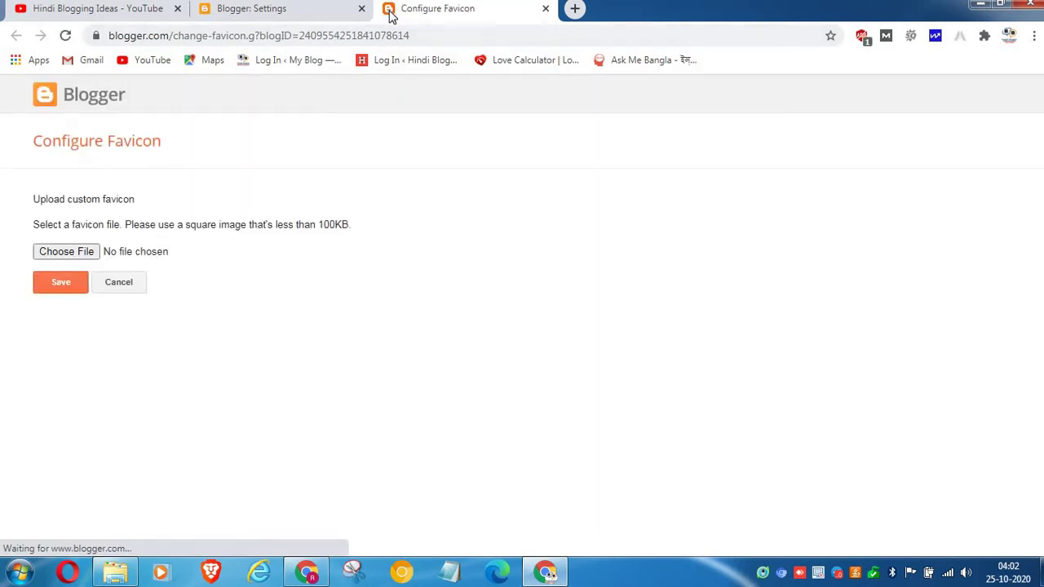
left_click(65, 252)
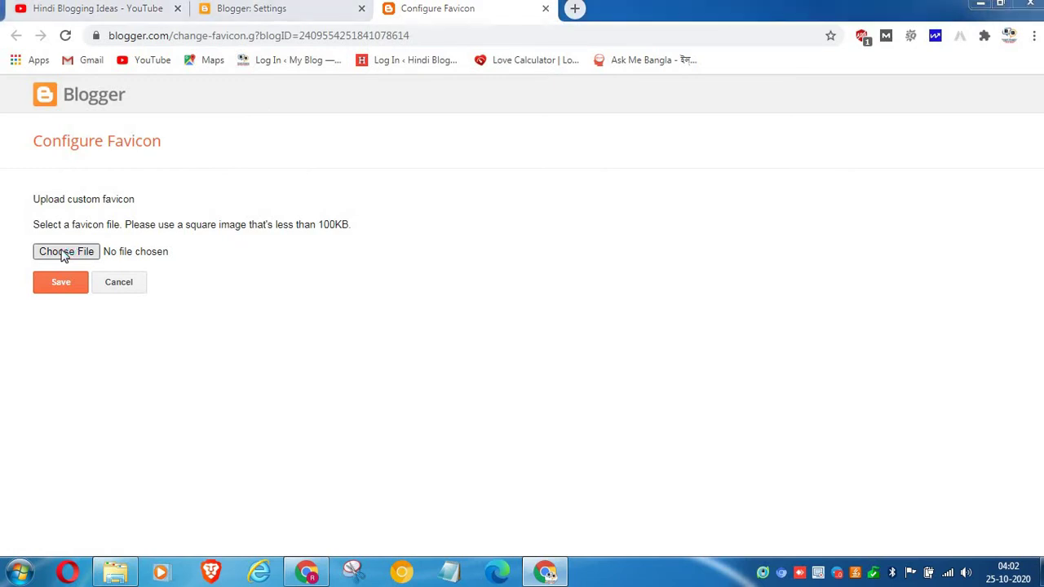
left_click(64, 256)
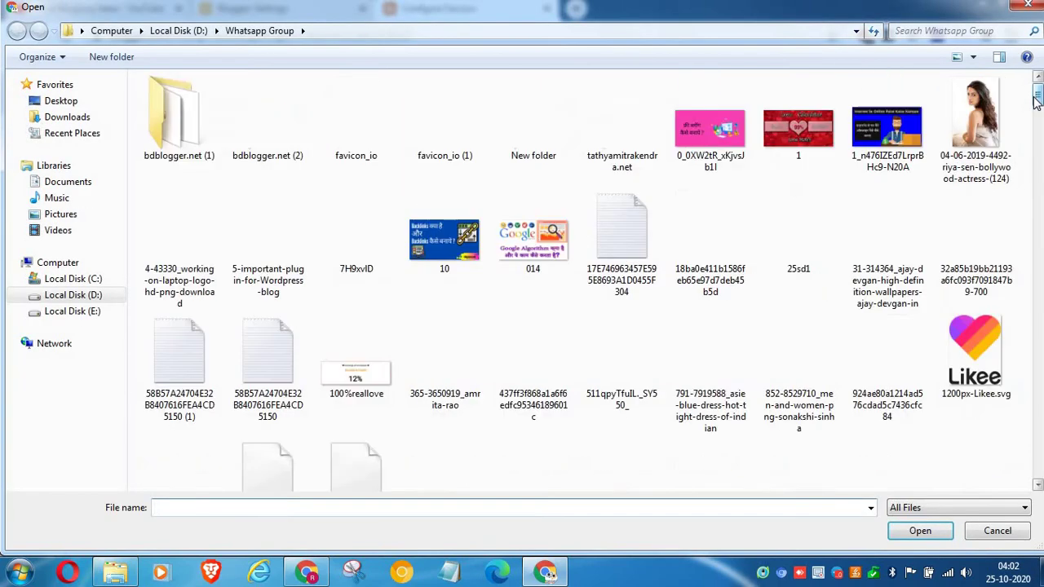
left_click(675, 245)
double_click(675, 245)
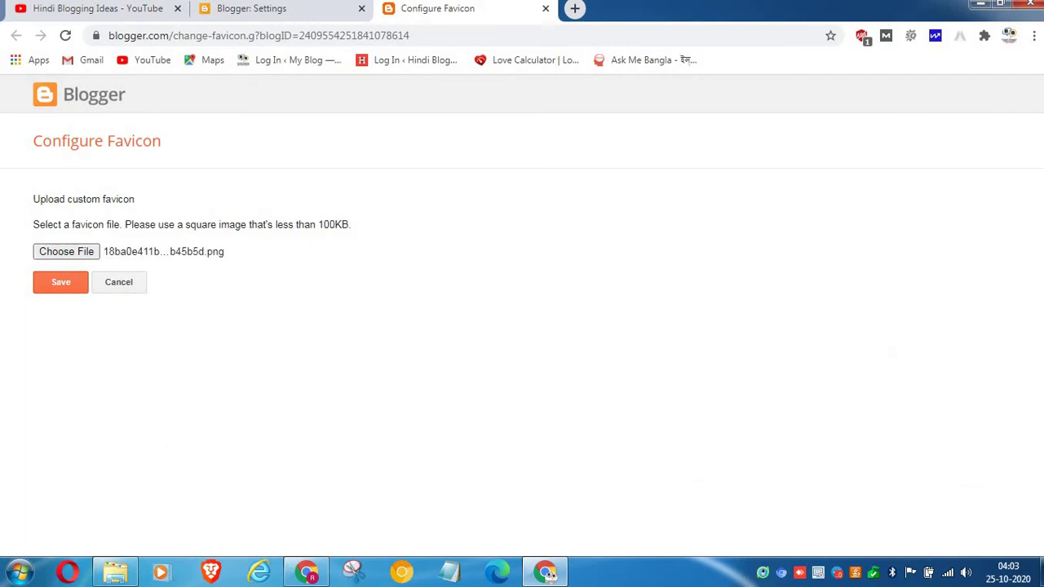
left_click(52, 284)
left_click(61, 308)
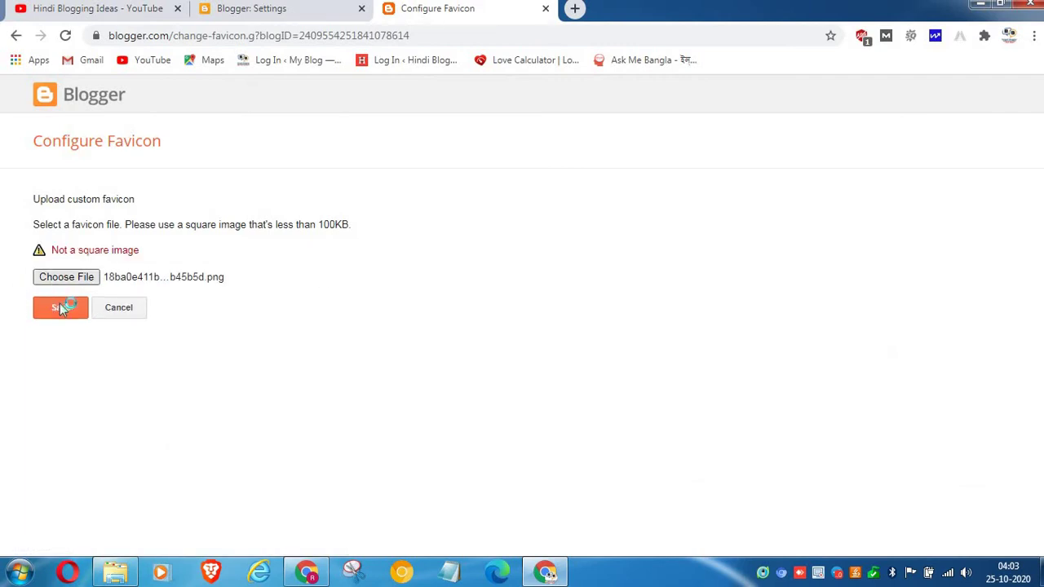
- Retry the custom favicon upload by selecting the same WhatsApp logo image again and saving
left_click(58, 308)
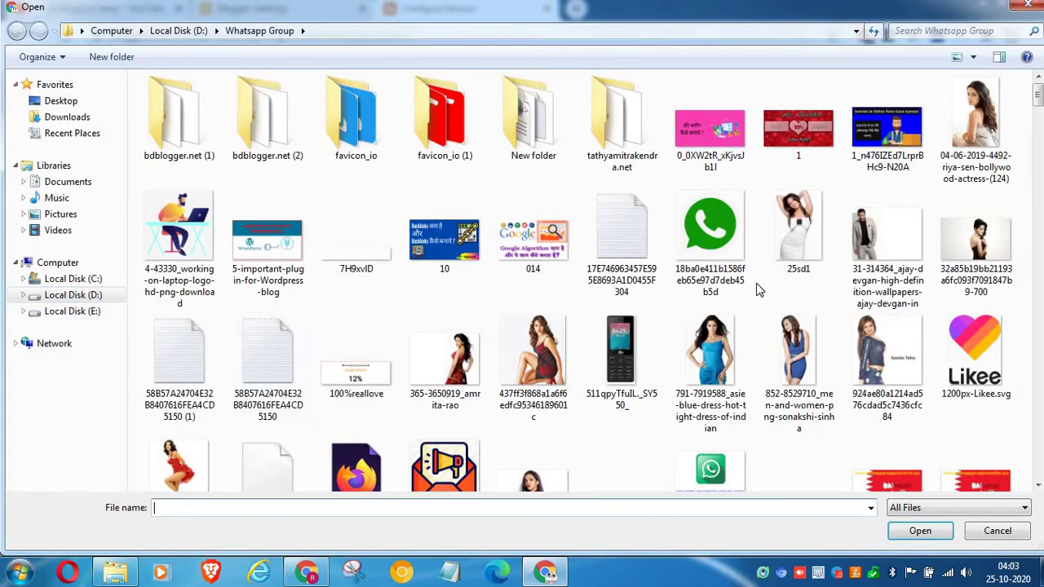
left_click(726, 269)
double_click(726, 269)
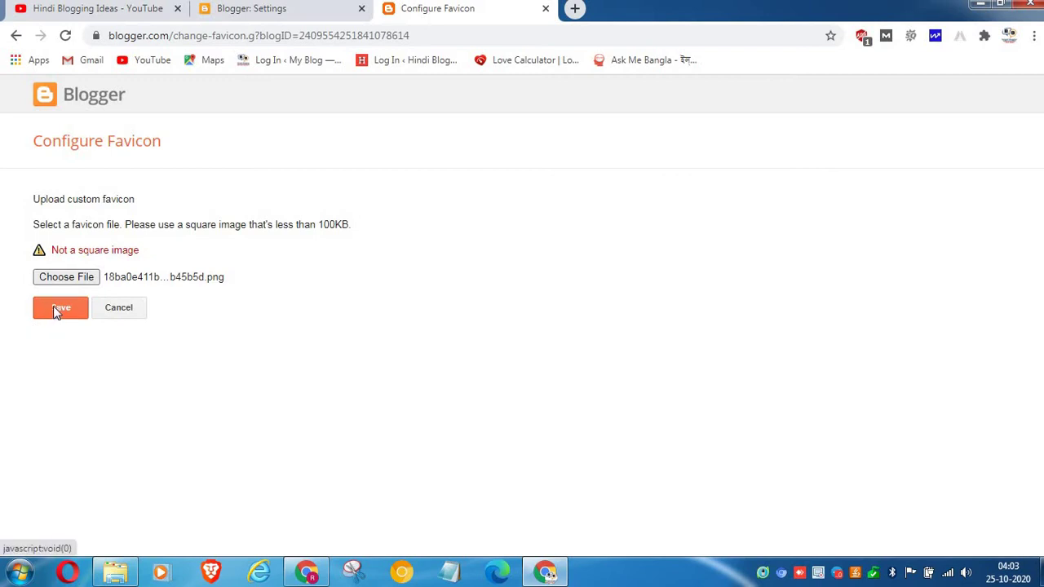
left_click(53, 307)
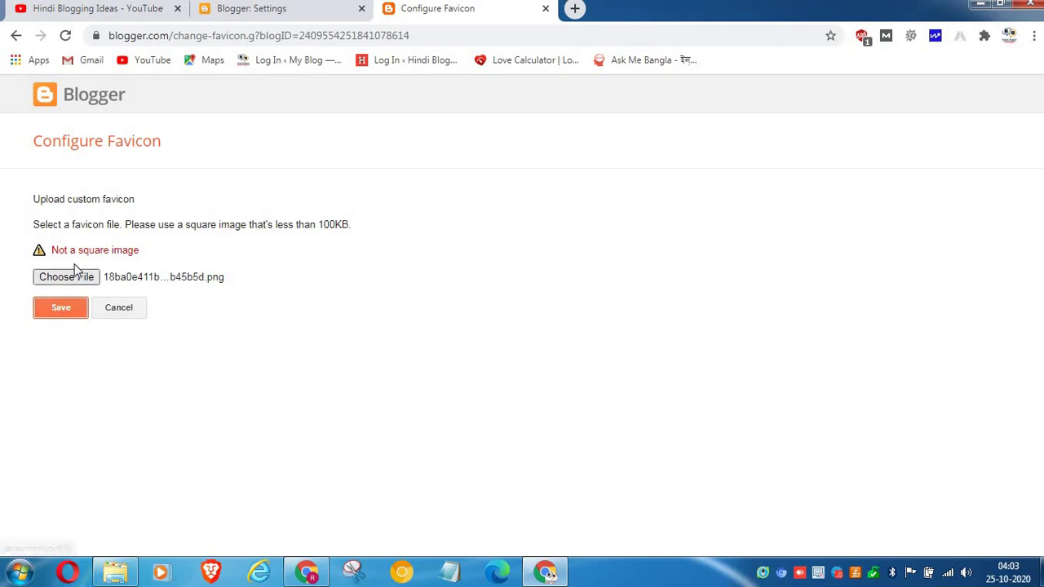
- Try image 20200429_124623 from the Whatsapp Group folder as the custom favicon
left_click(76, 277)
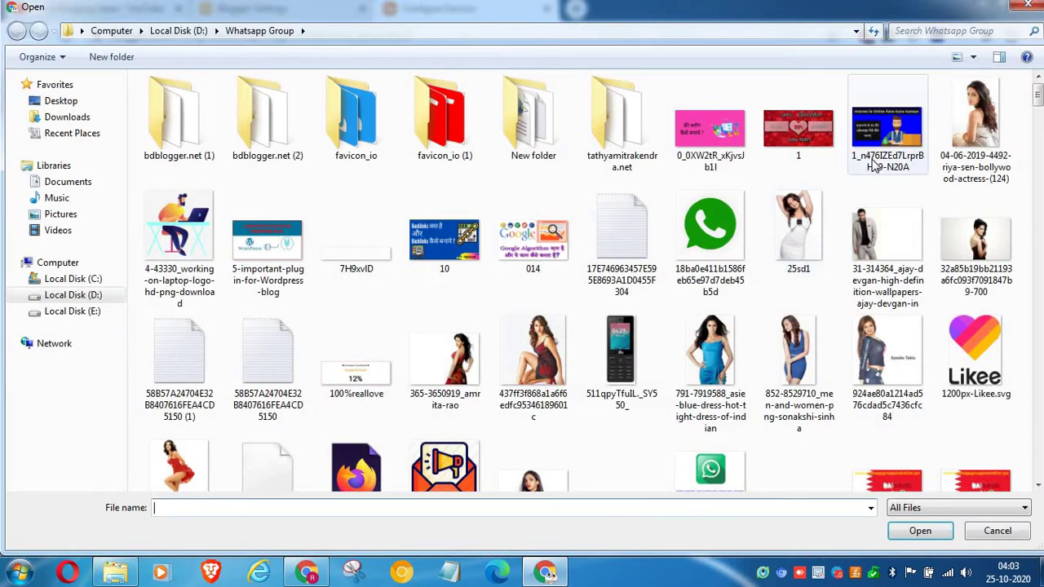
left_click_drag(1038, 96, 1039, 123)
left_click(699, 155)
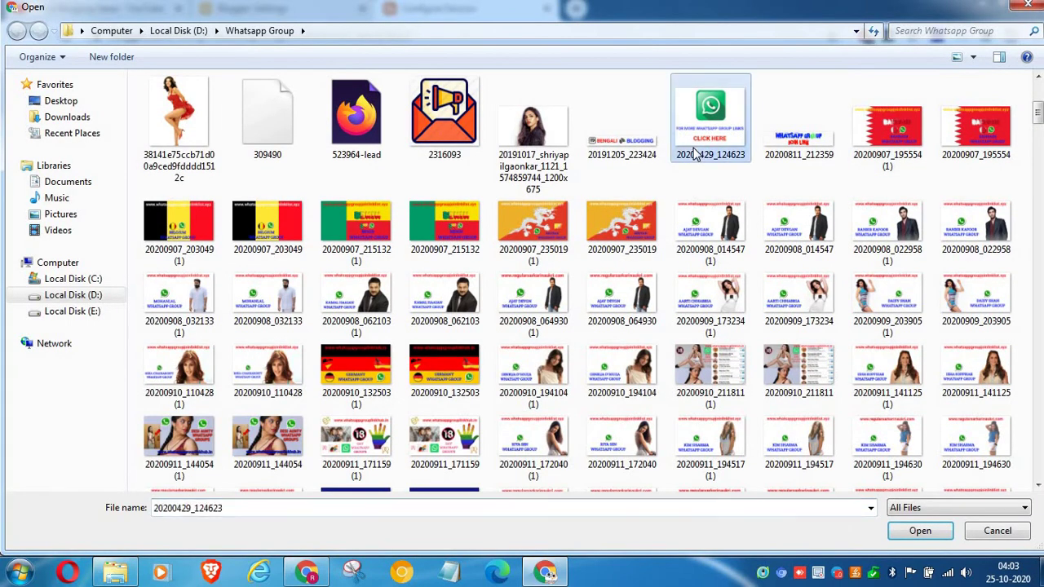
double_click(694, 156)
- Upload 20200816_214945.jpg from the 21555248 folder in Downloads as the custom favicon, save it, and return to the blog settings
left_click(51, 280)
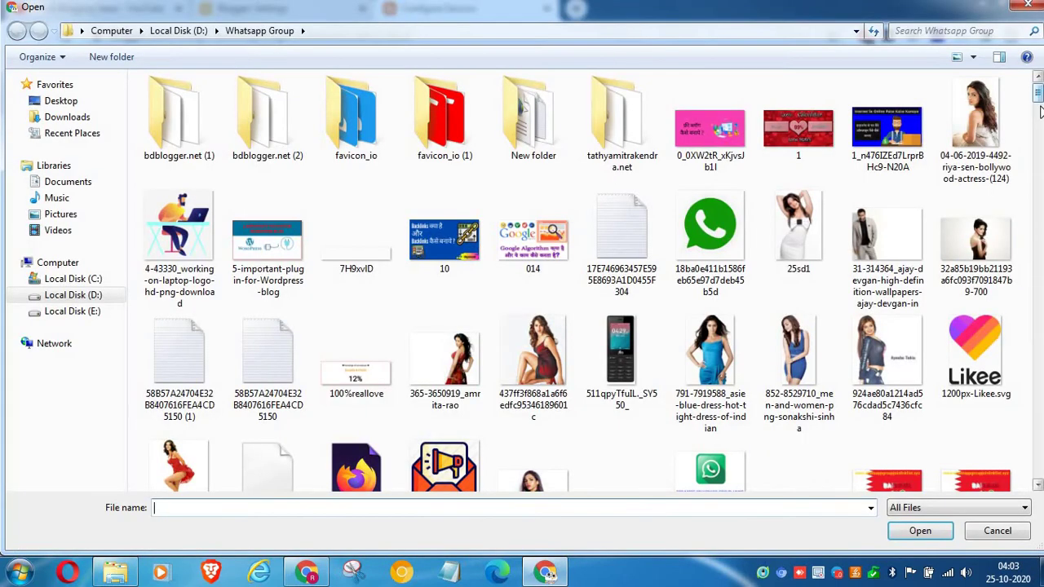
left_click_drag(1037, 112, 1037, 130)
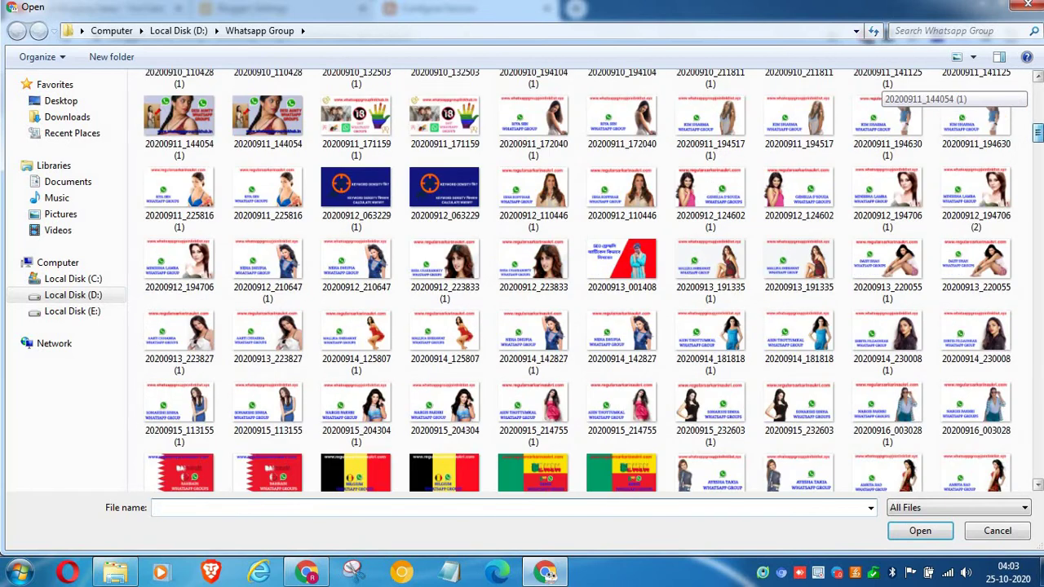
left_click(80, 123)
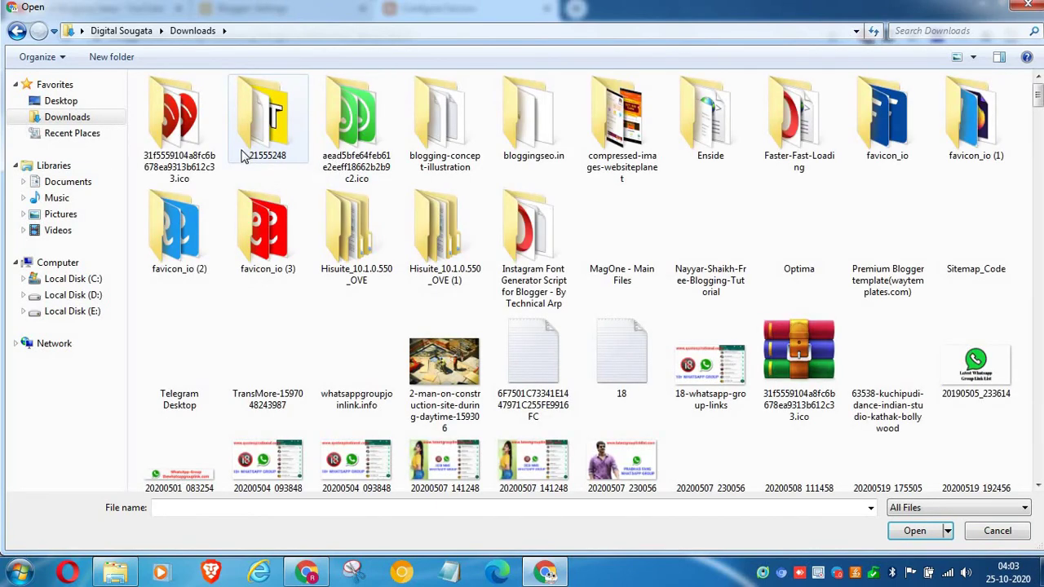
double_click(255, 150)
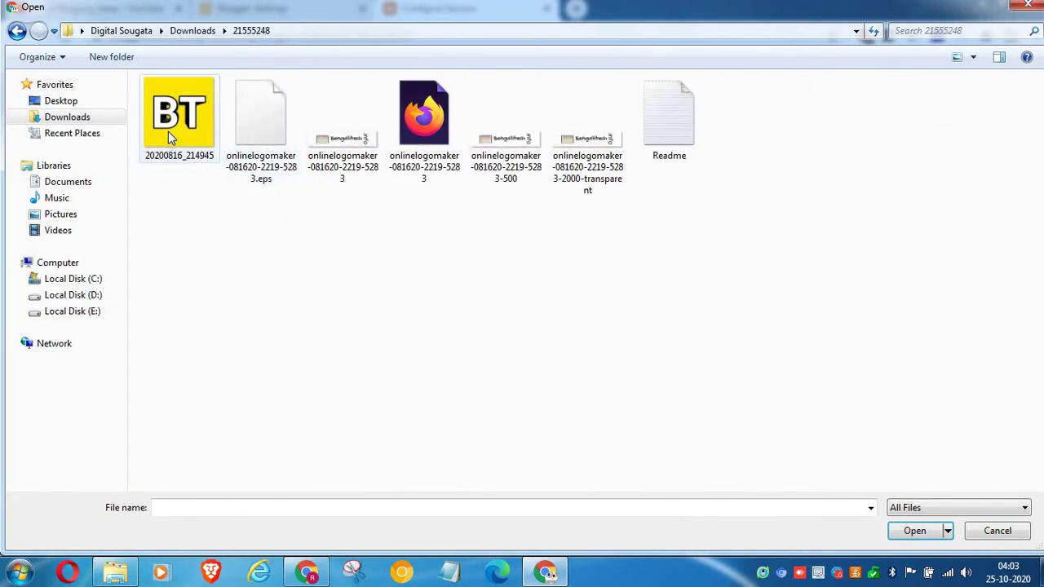
double_click(168, 132)
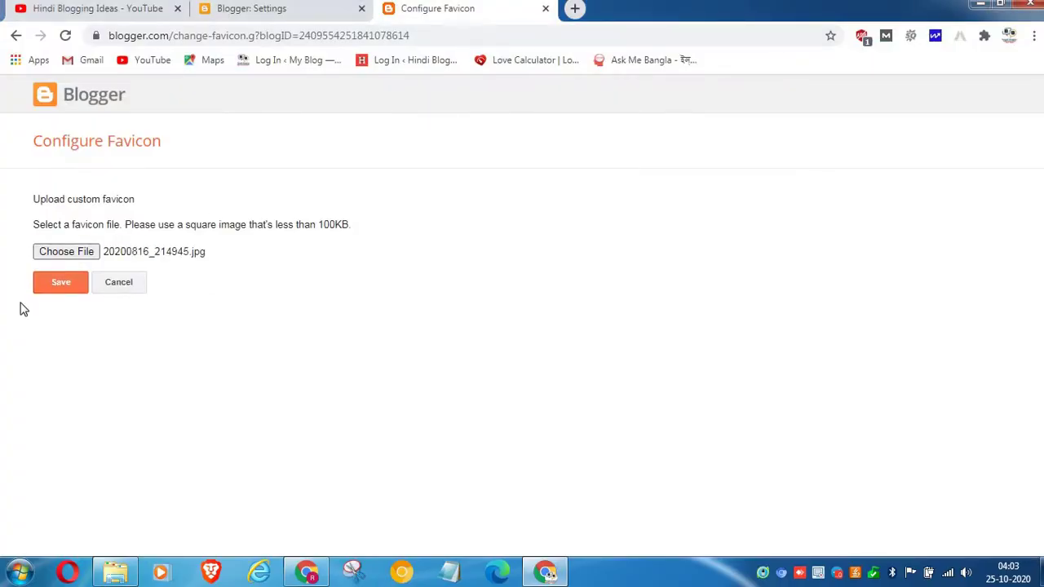
left_click(50, 317)
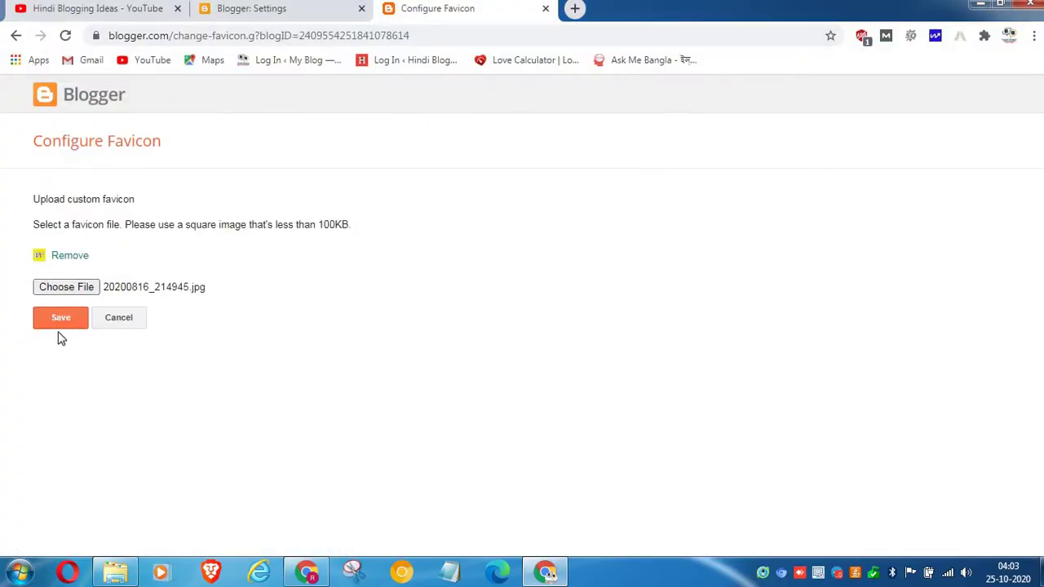
left_click(61, 325)
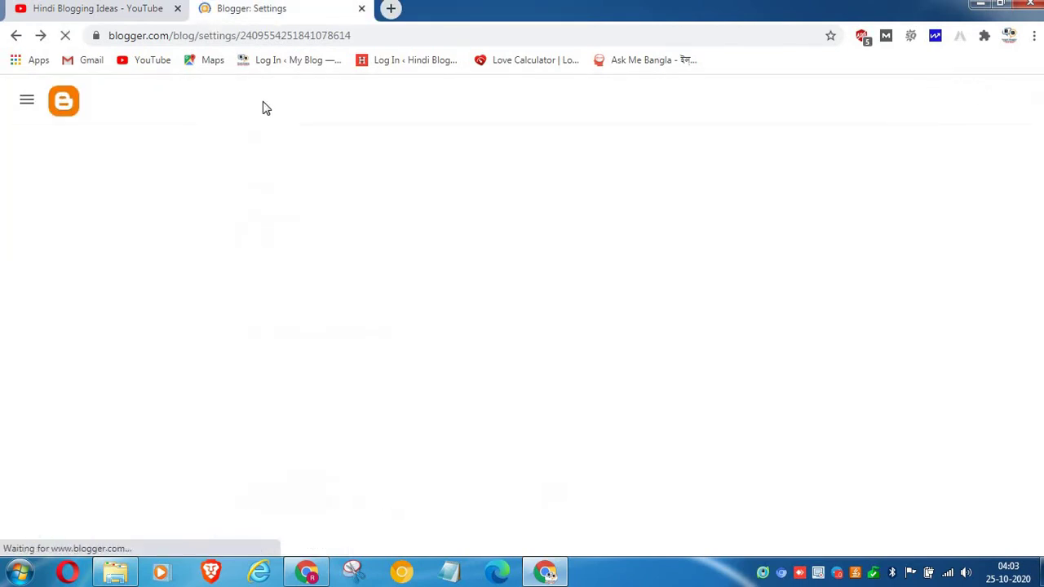
- View the live blog and reload it to check the favicon
scroll(61, 399, "down", 2)
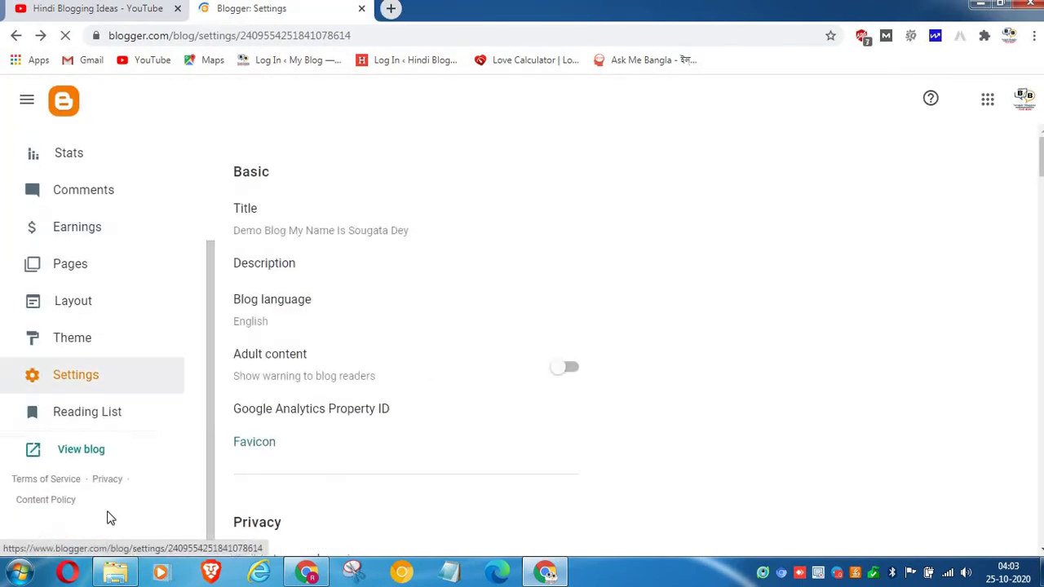
left_click(93, 455)
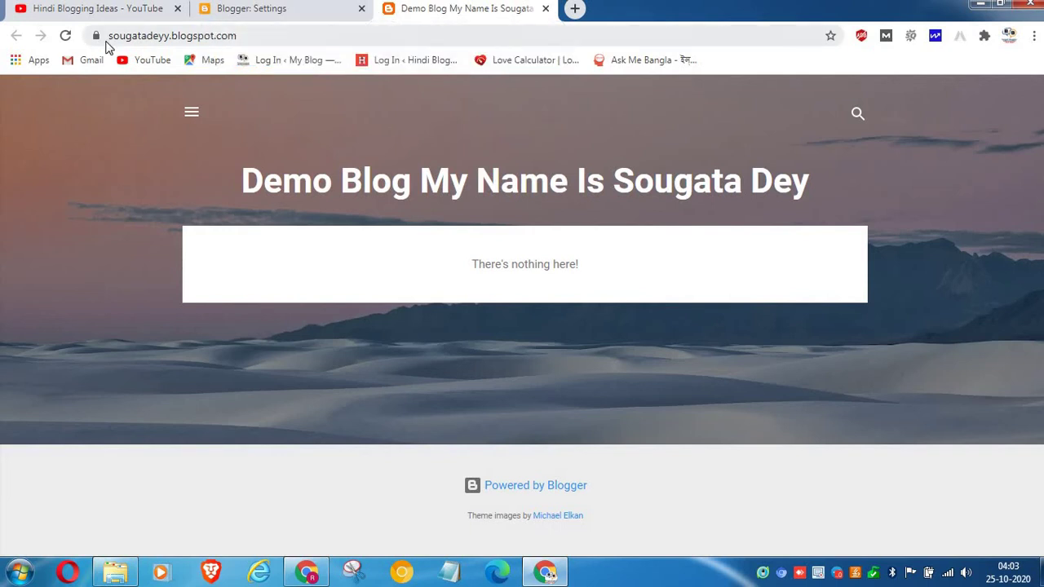
left_click(67, 39)
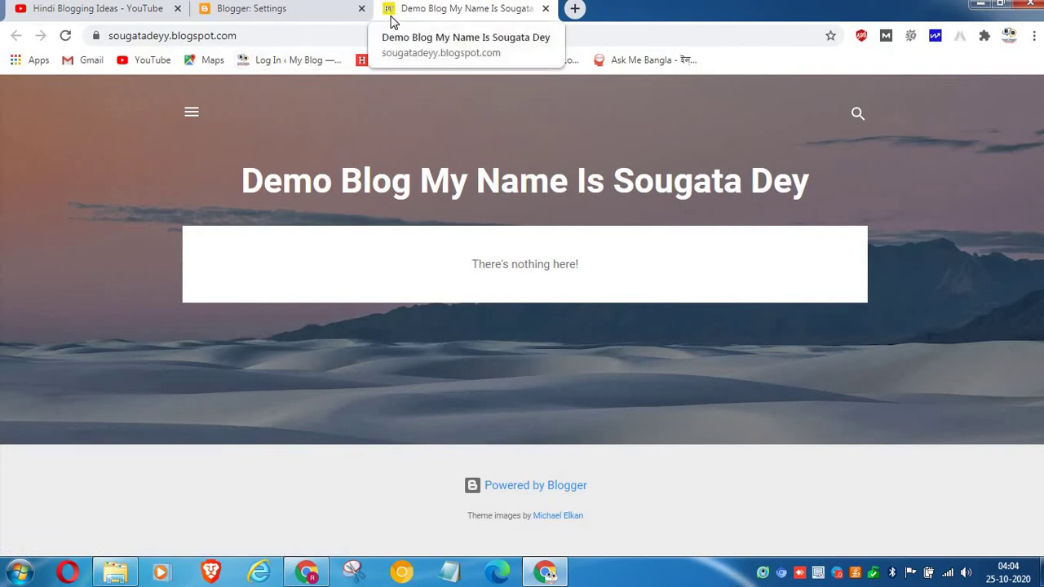
- In the blog's Publishing settings, inspect the Custom domain option and dismiss it without entering a domain
left_click(245, 9)
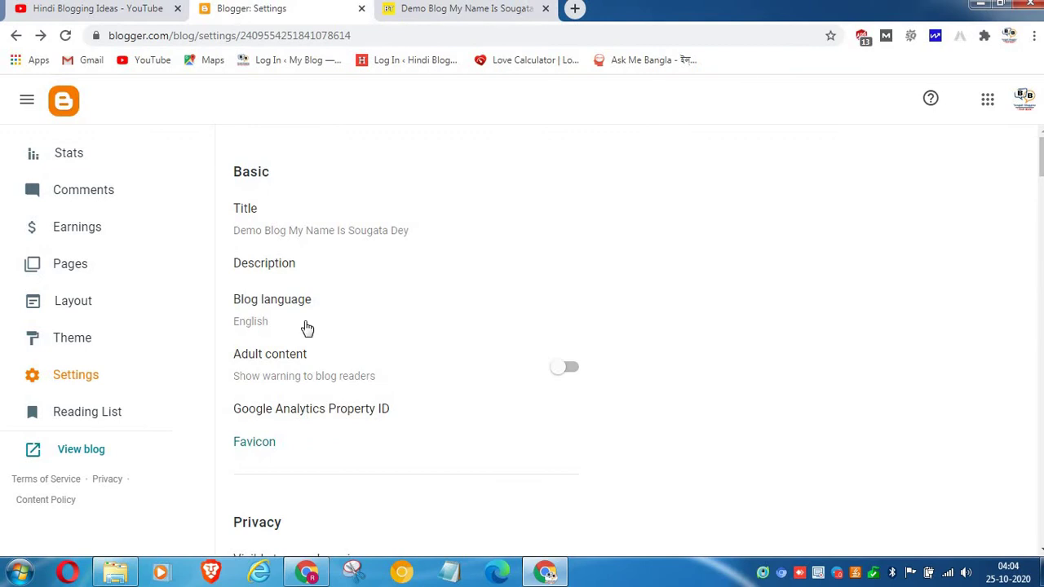
scroll(306, 328, "down", 5)
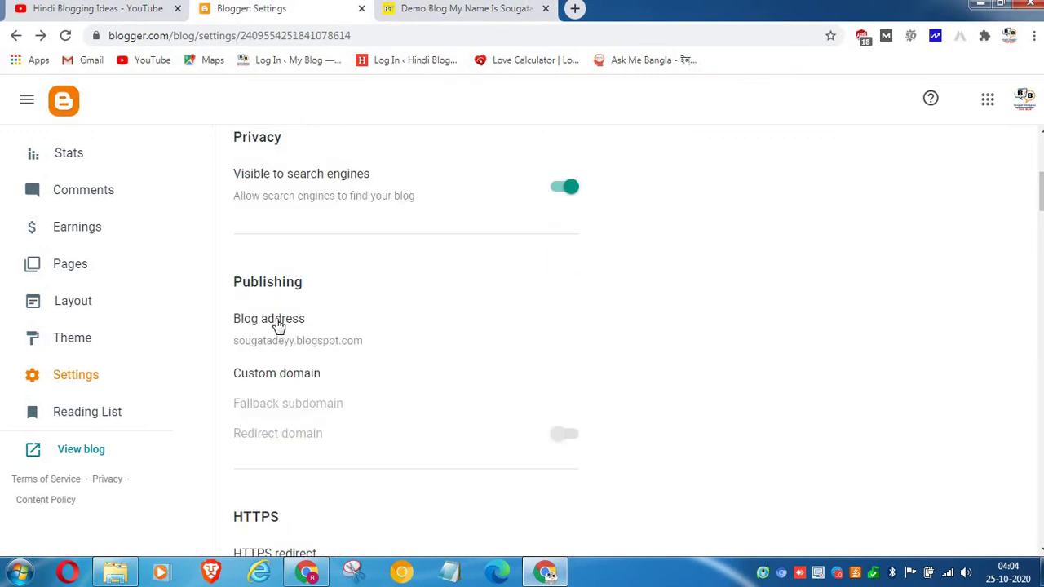
scroll(274, 328, "down", 1)
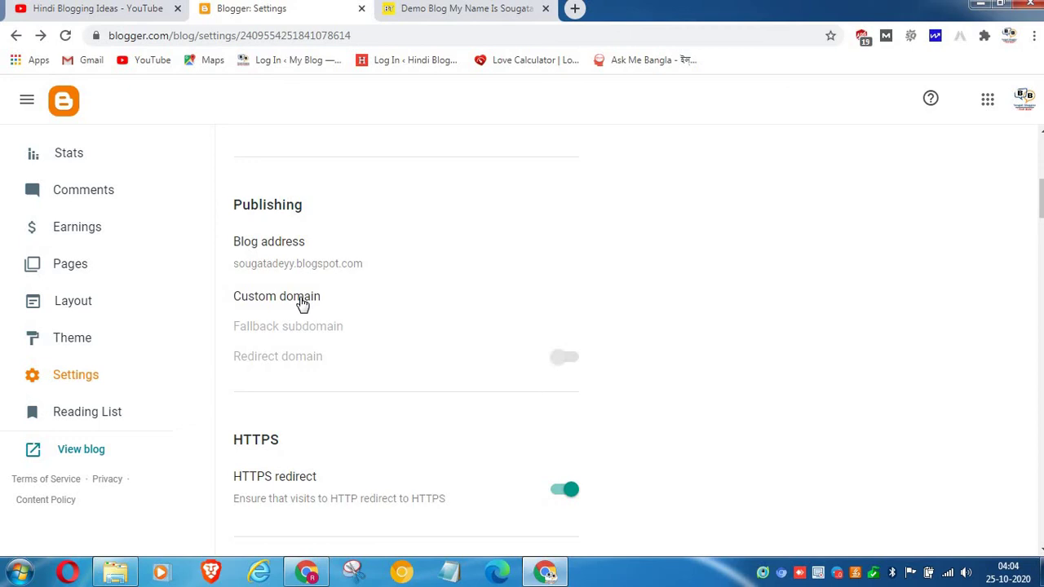
left_click(300, 300)
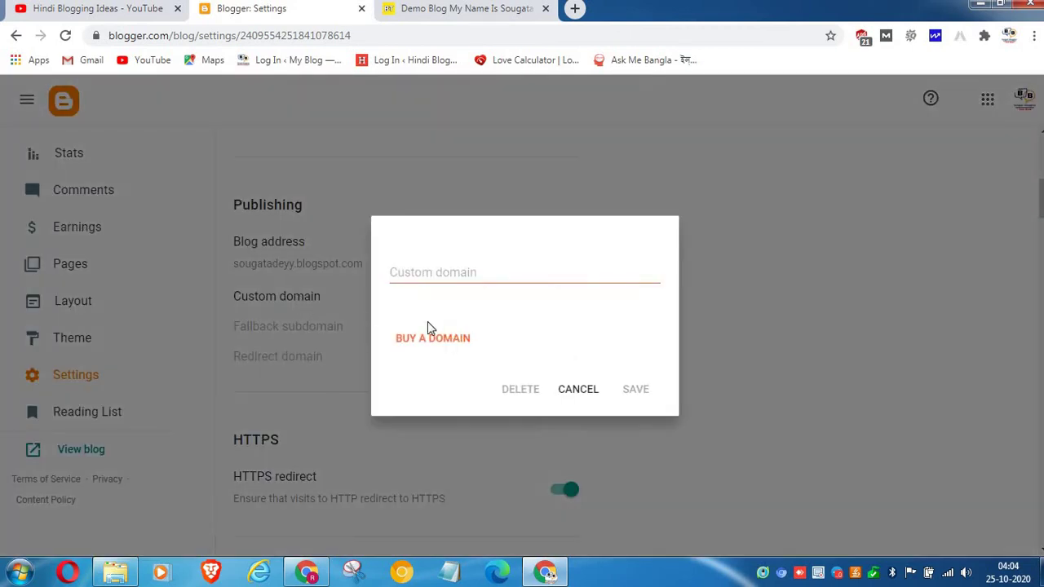
left_click(443, 270)
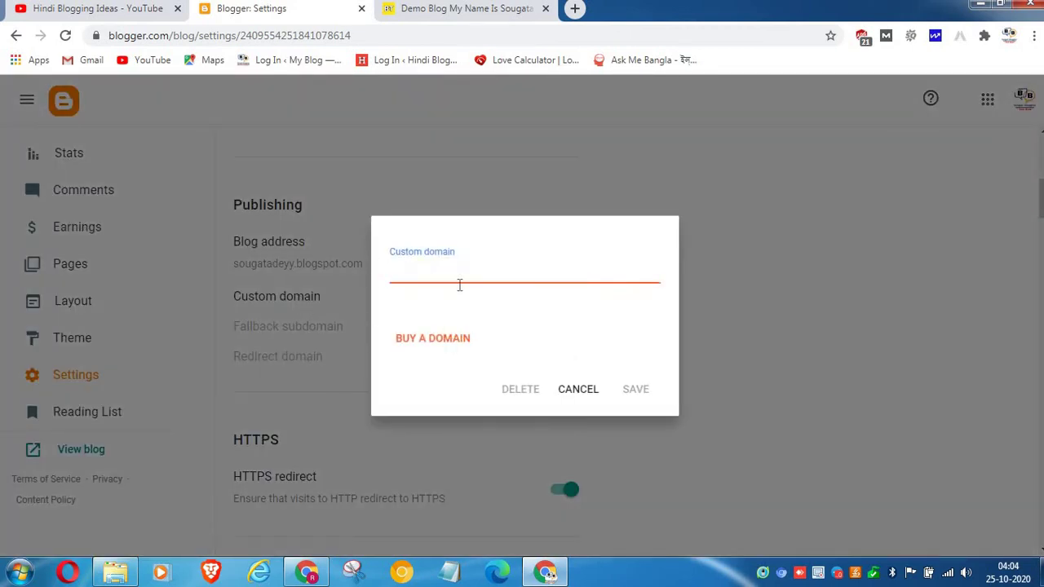
left_click(575, 398)
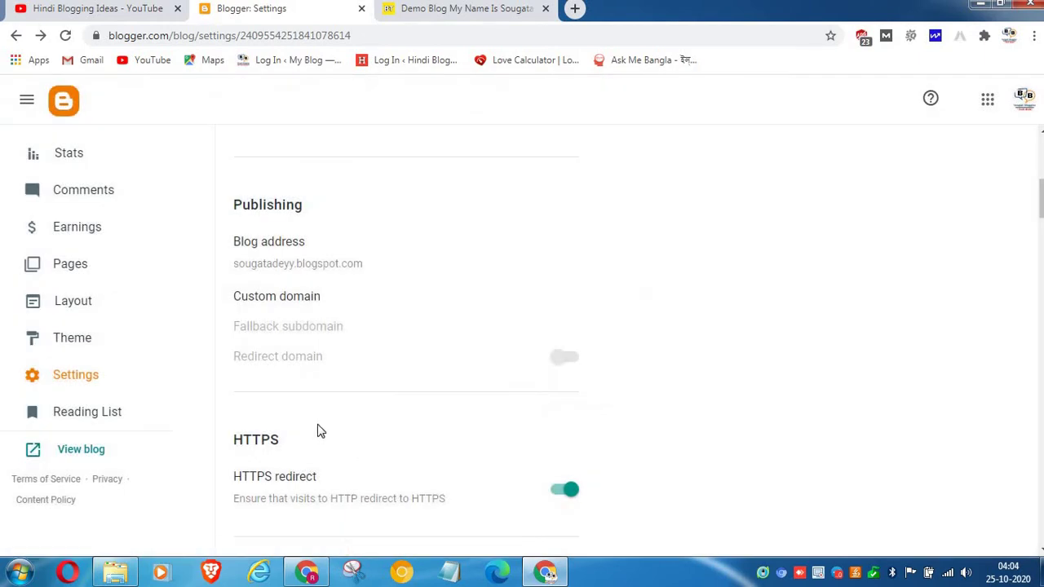
- Review the HTTPS redirect setting and check the live blog's connection security information
scroll(320, 420, "down", 2)
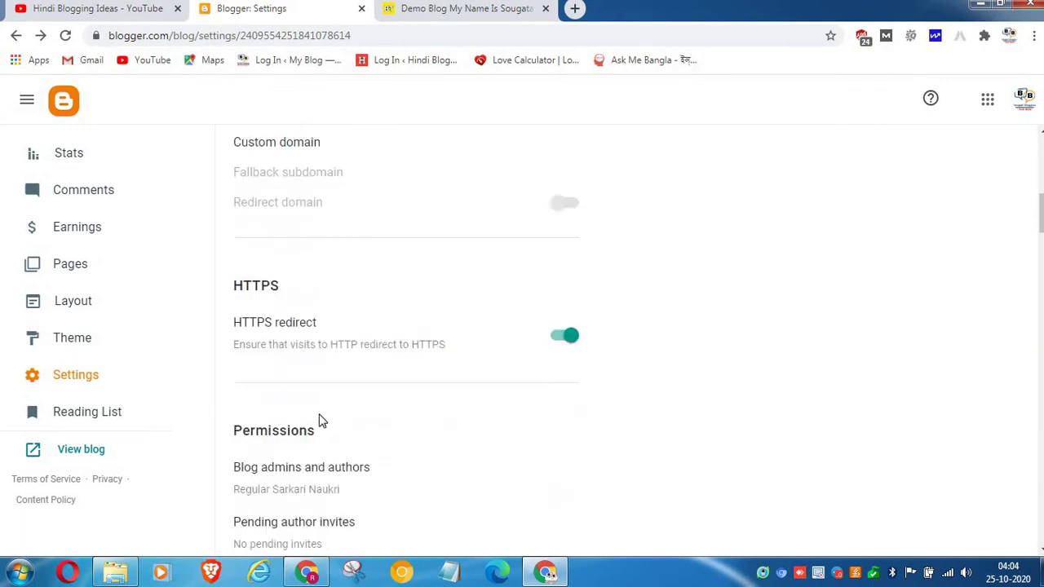
scroll(368, 390, "down", 1)
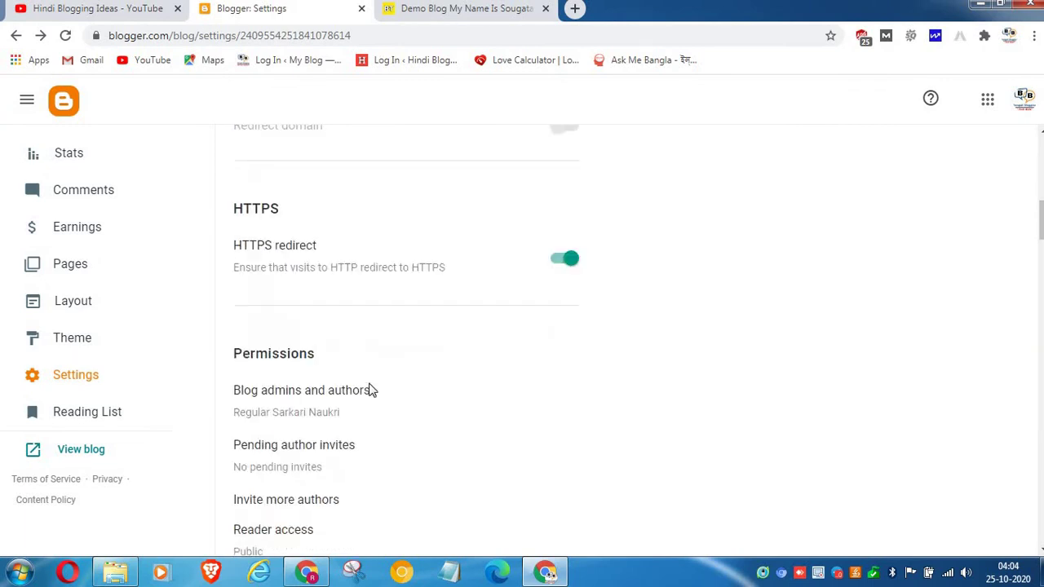
left_click(461, 9)
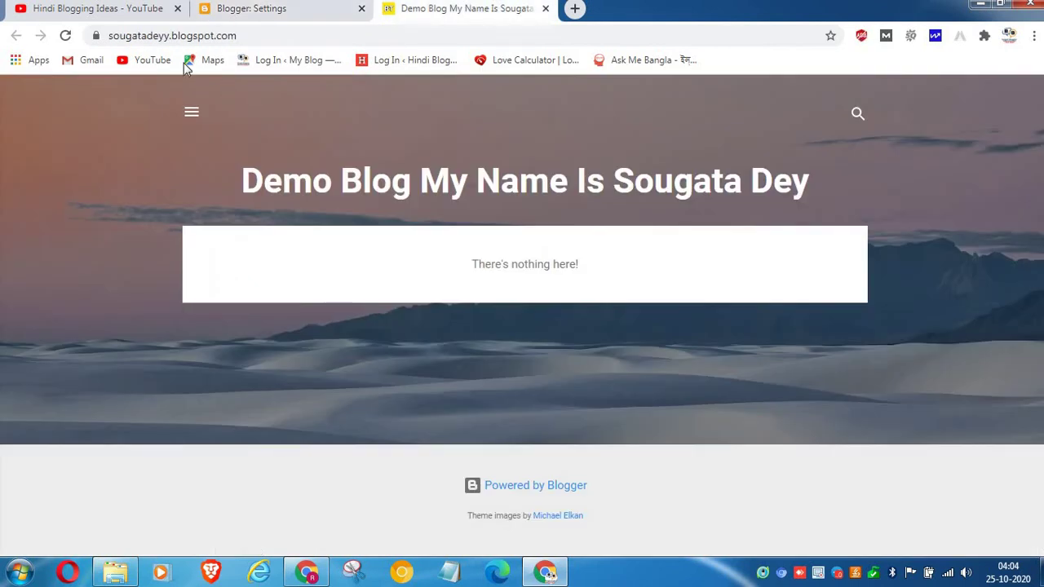
left_click(97, 36)
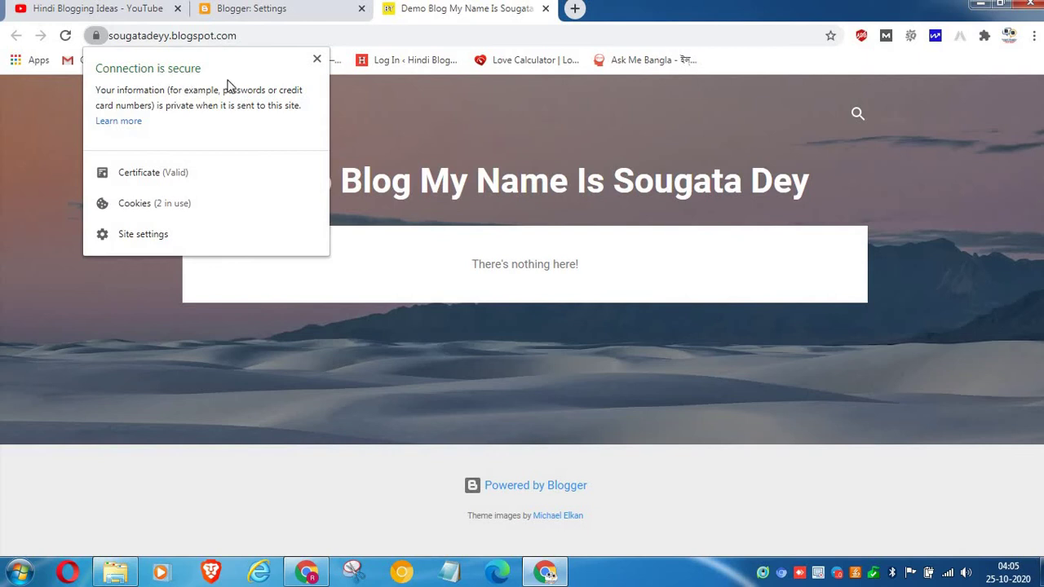
left_click(318, 58)
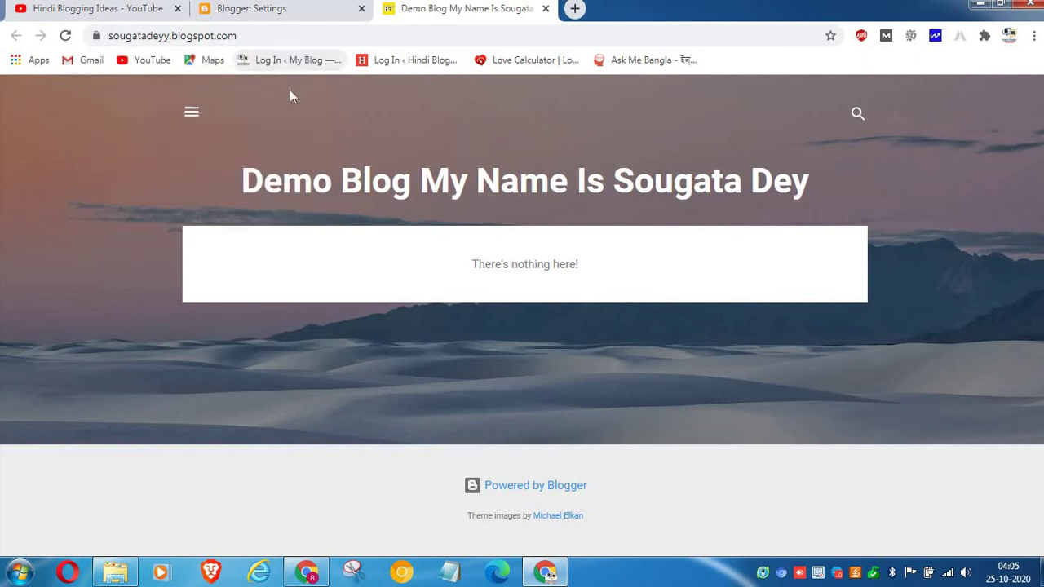
- In the blog's Meta tags settings, enable the search description, set it to "Blogging, seo" and save it
left_click(226, 10)
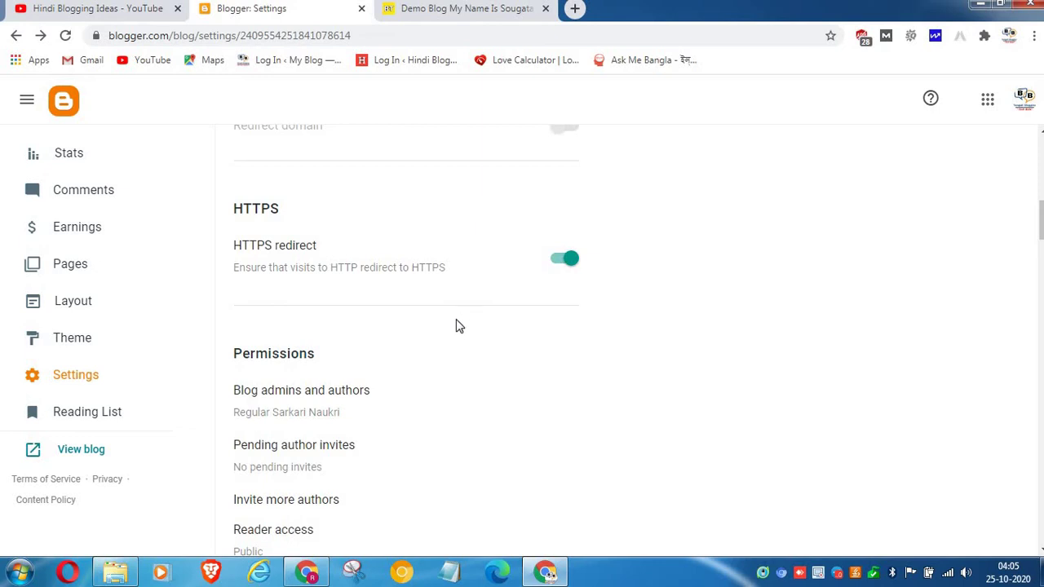
scroll(456, 321, "down", 1)
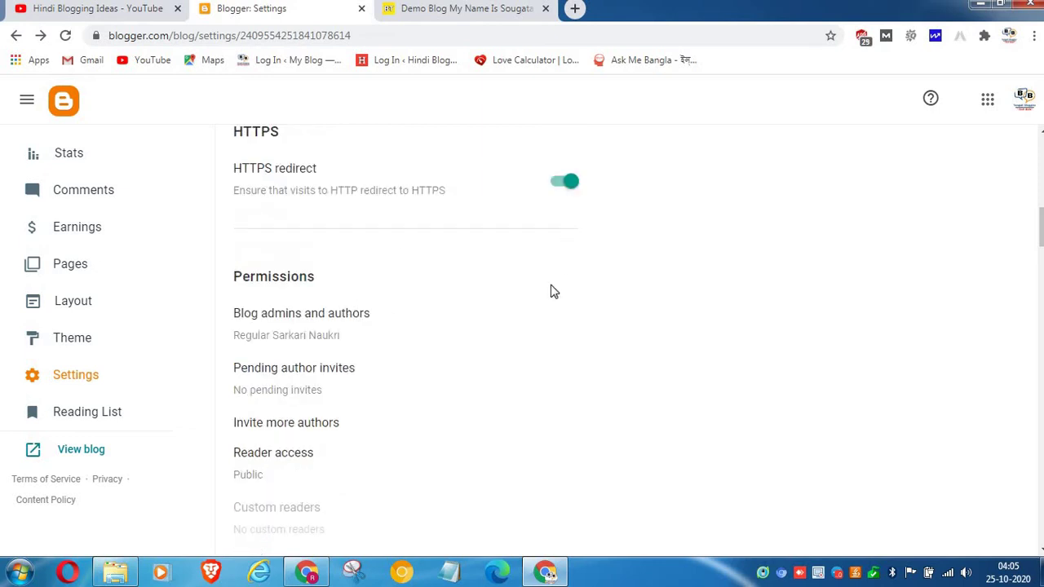
scroll(538, 298, "down", 6)
scroll(489, 335, "down", 2)
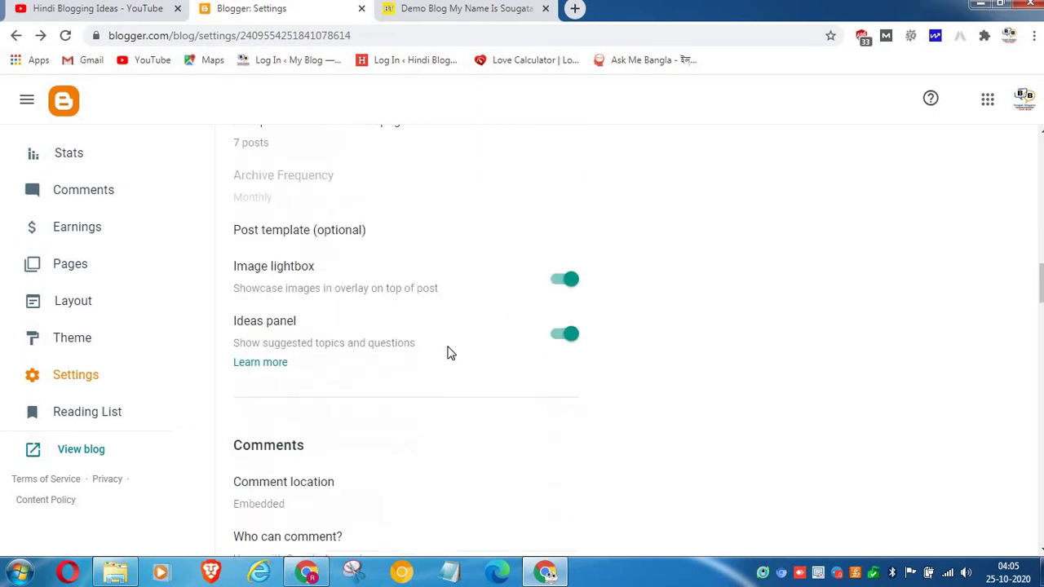
scroll(432, 359, "down", 7)
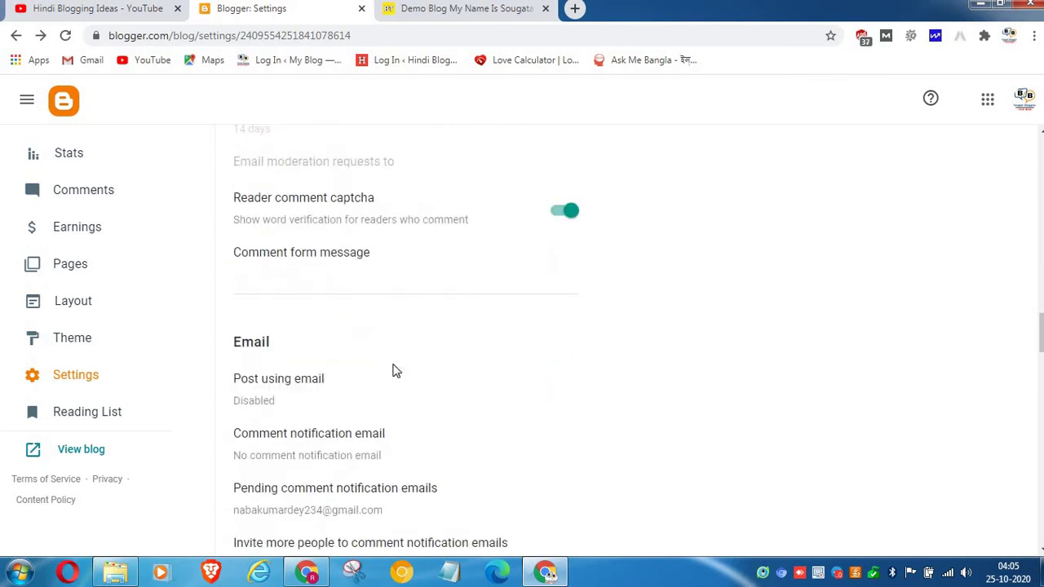
scroll(396, 369, "down", 8)
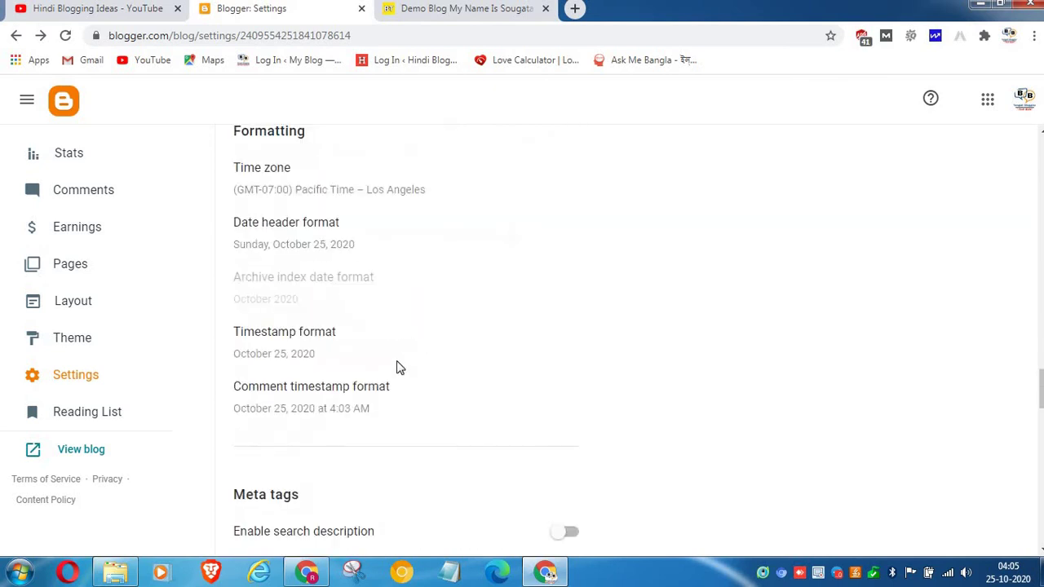
scroll(396, 368, "down", 2)
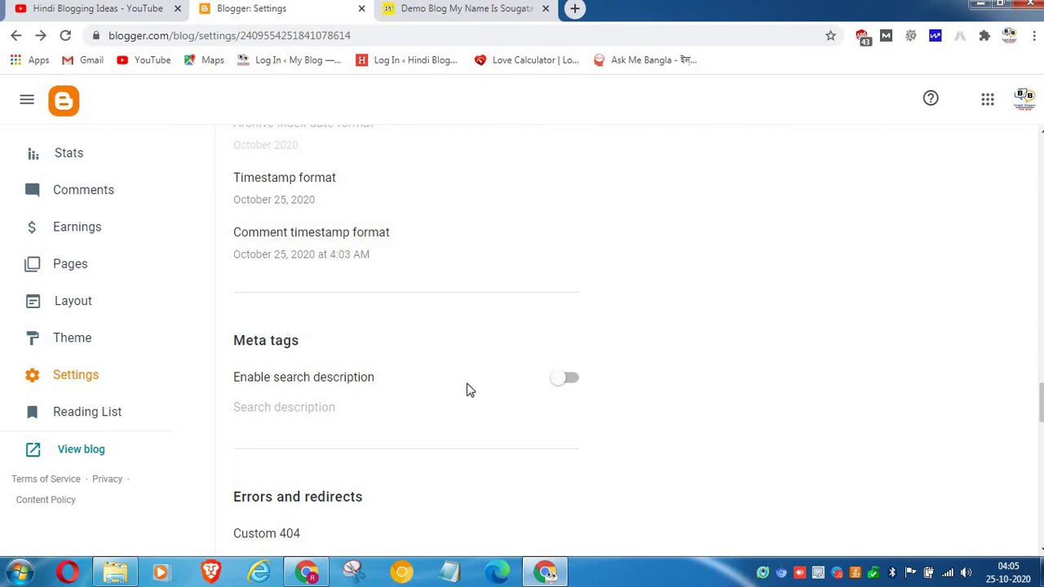
left_click(567, 379)
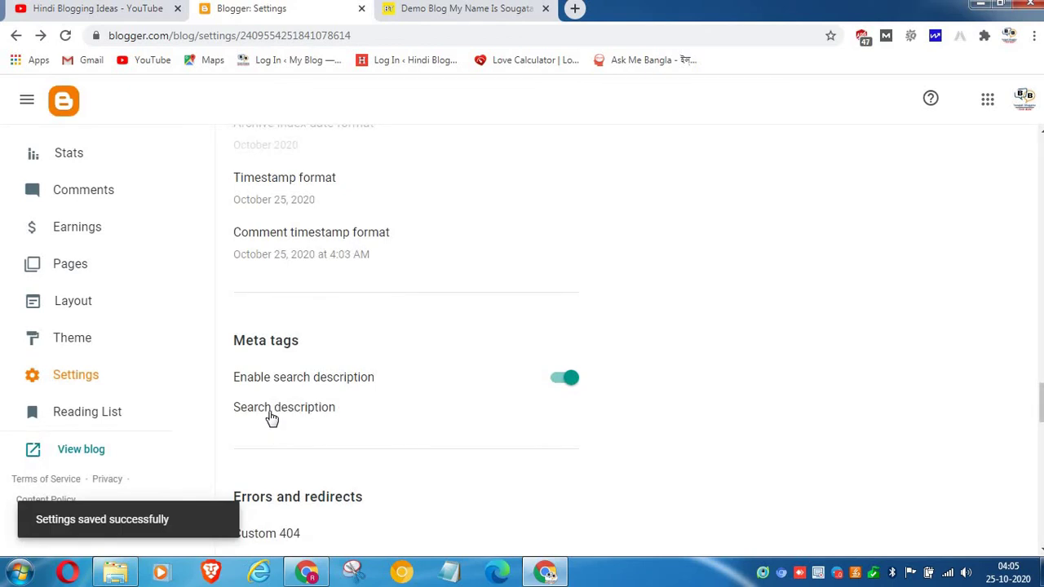
left_click(272, 417)
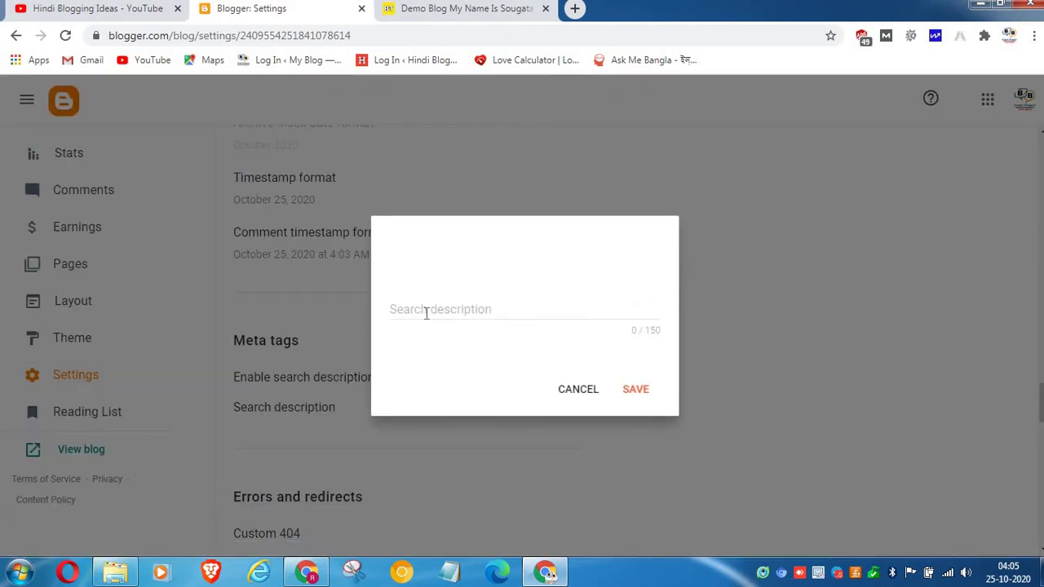
left_click(426, 313)
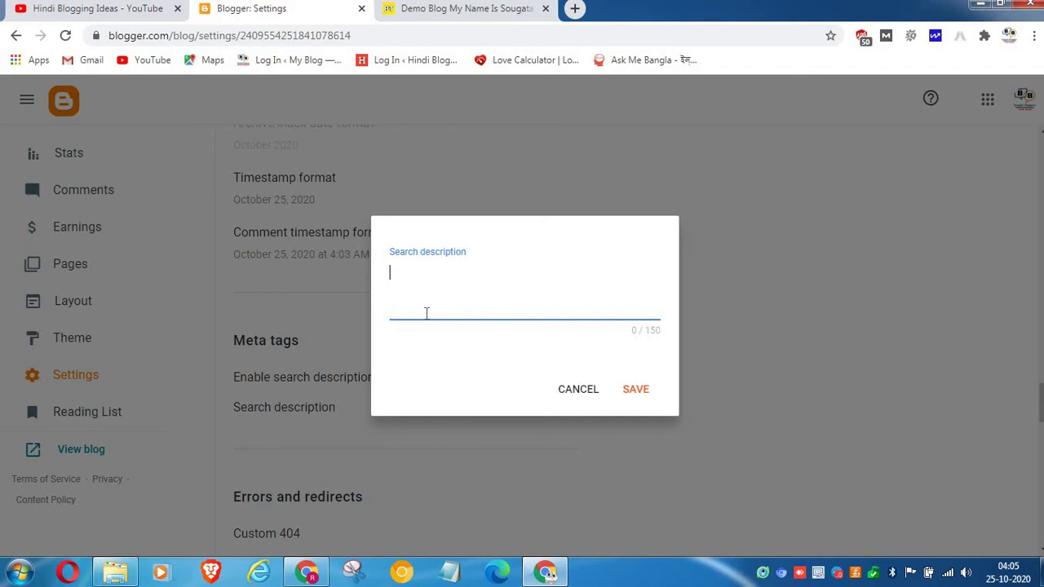
type("Blogging, seo")
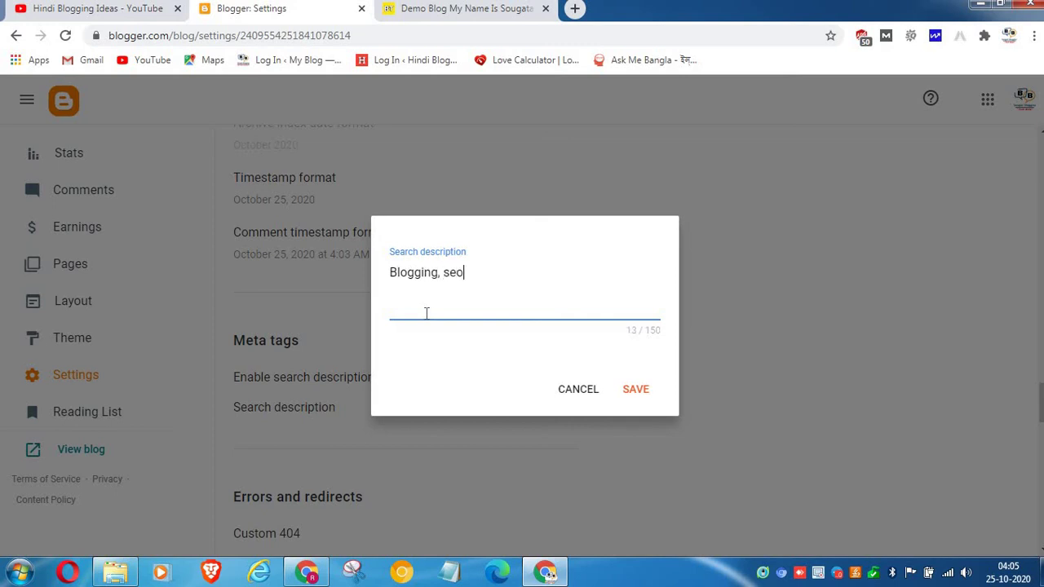
left_click(642, 394)
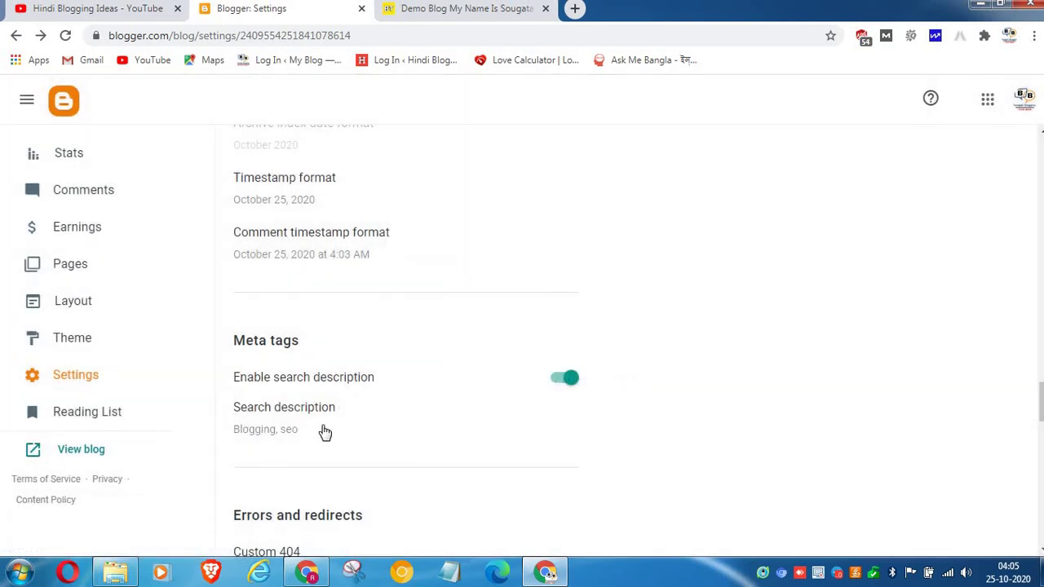
scroll(338, 305, "down", 10)
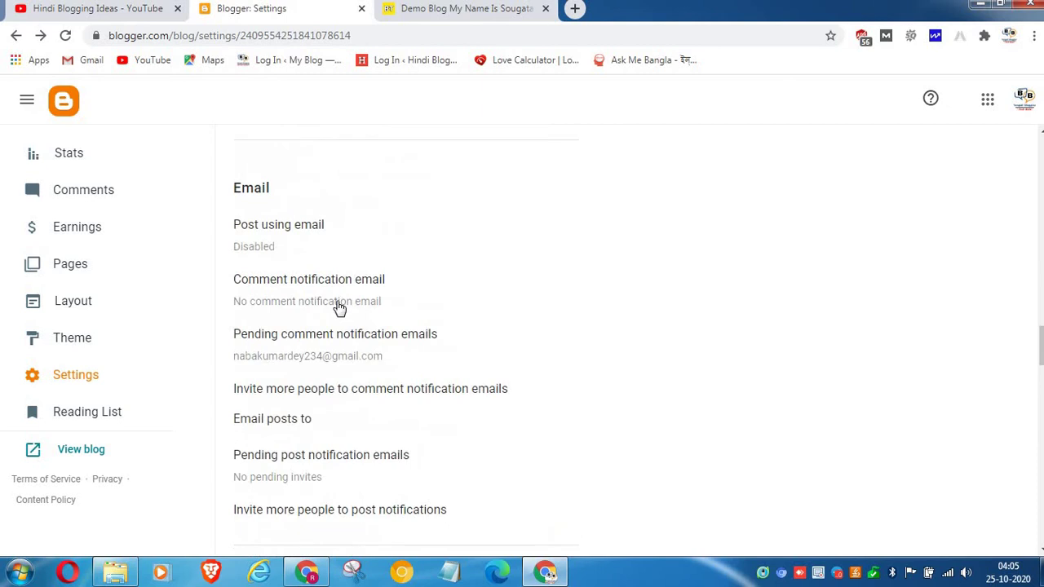
- Open the blog's Theme page and bring up the HTML code of the current Contempo Light theme for editing
scroll(338, 305, "up", 15)
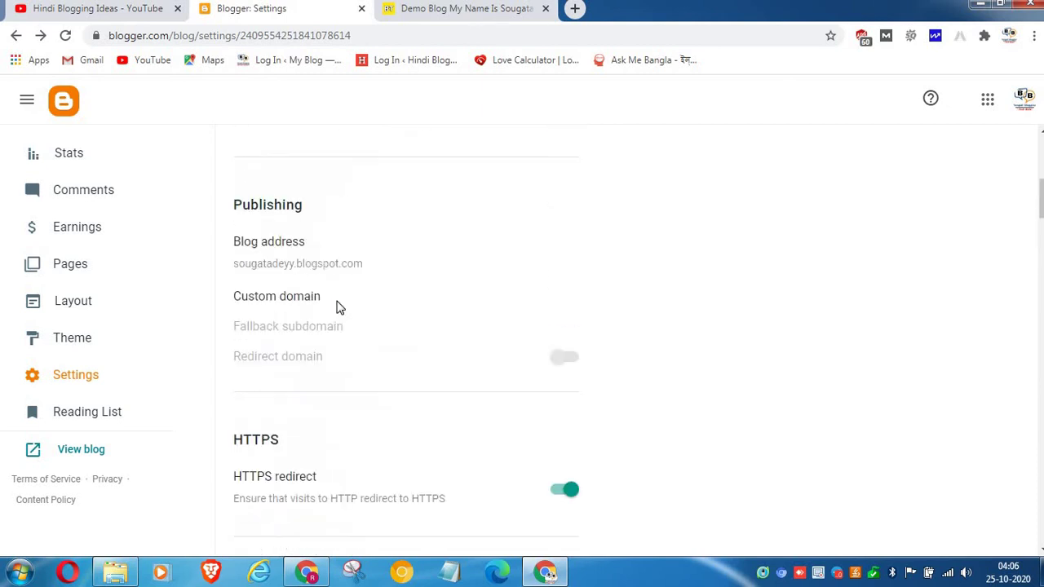
scroll(339, 307, "up", 5)
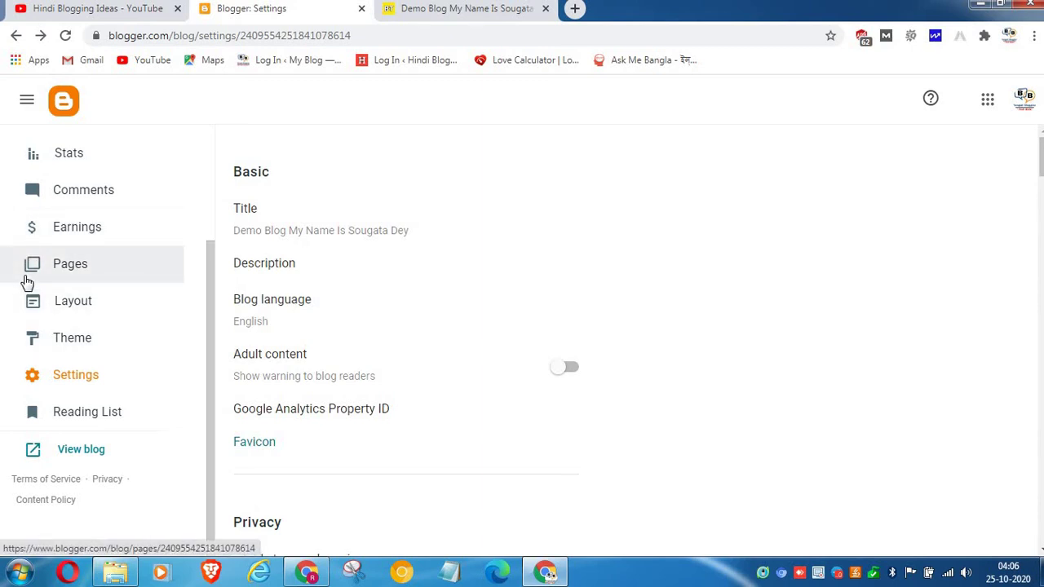
left_click(51, 340)
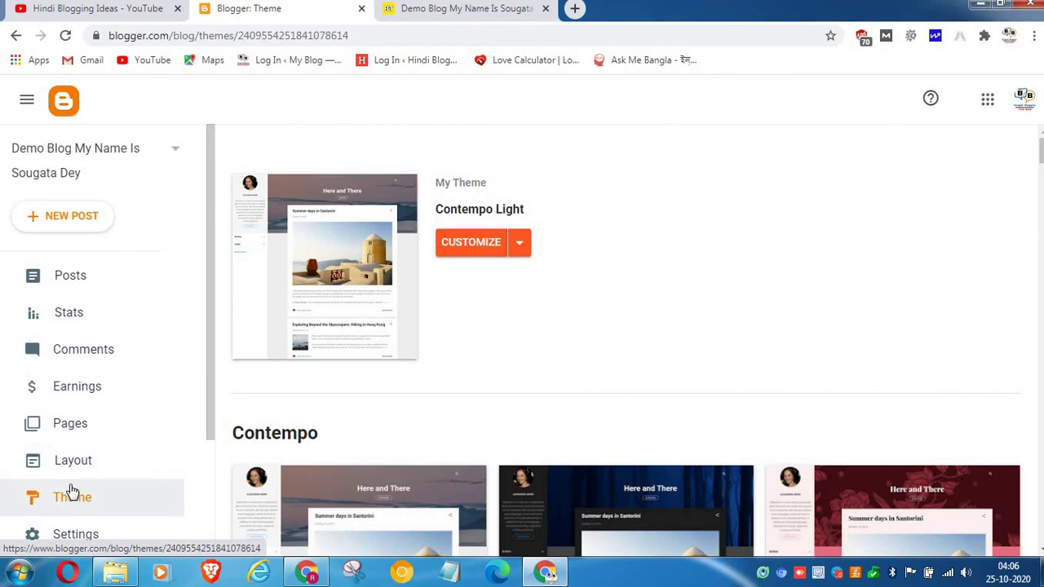
scroll(92, 453, "down", 2)
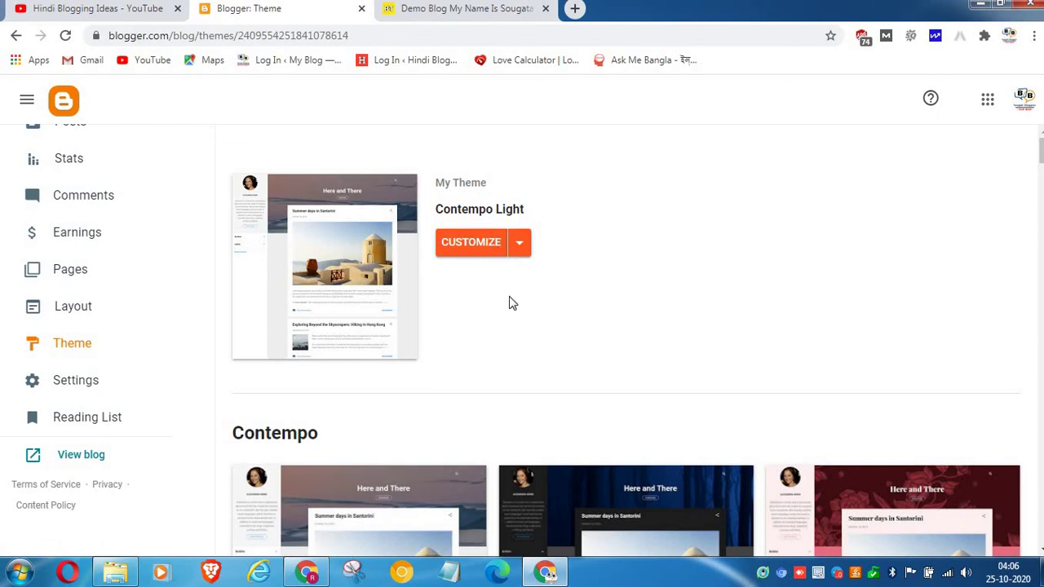
left_click(520, 255)
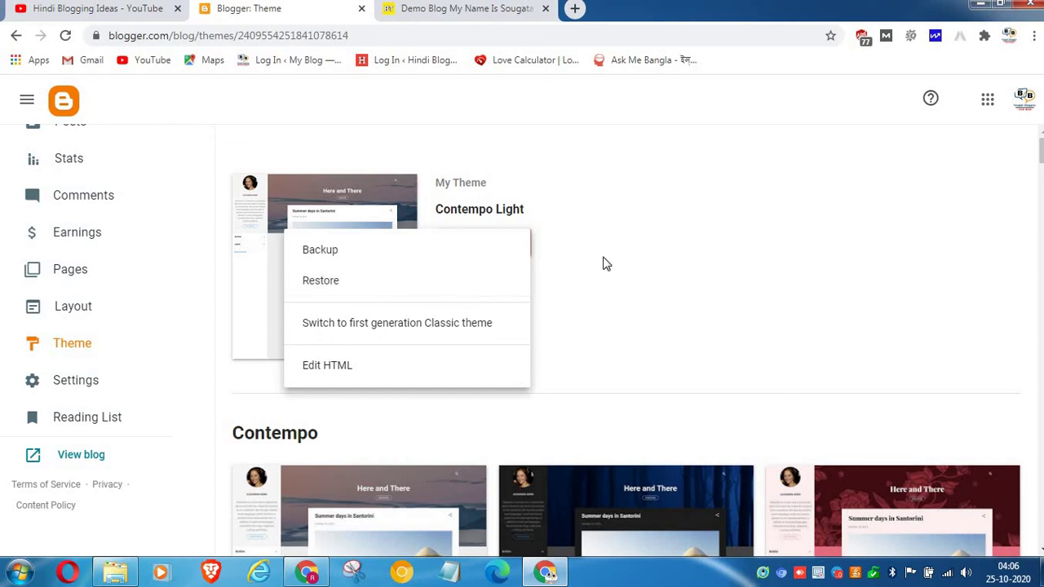
left_click(602, 263)
left_click(520, 255)
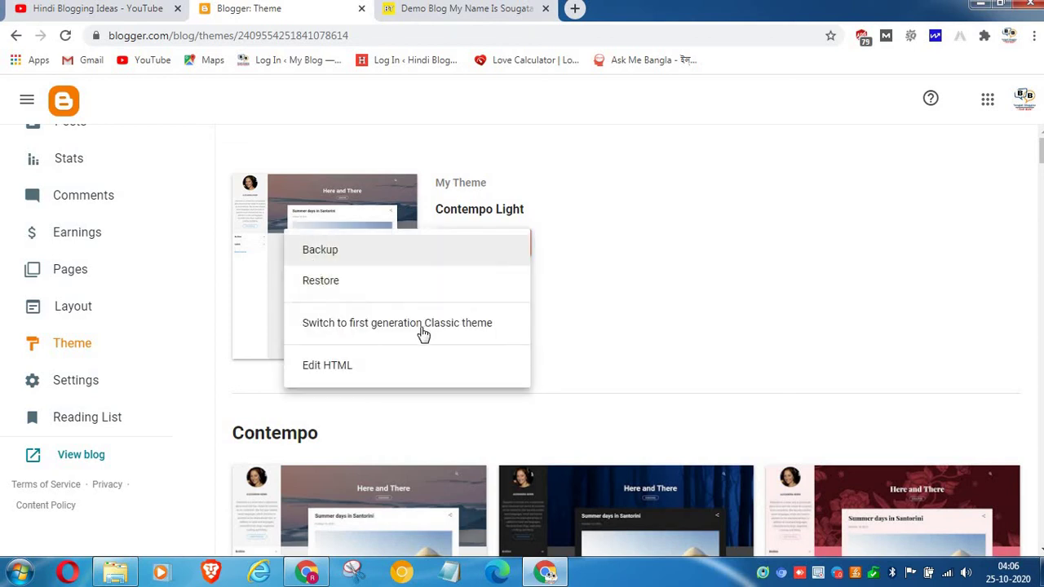
left_click(391, 369)
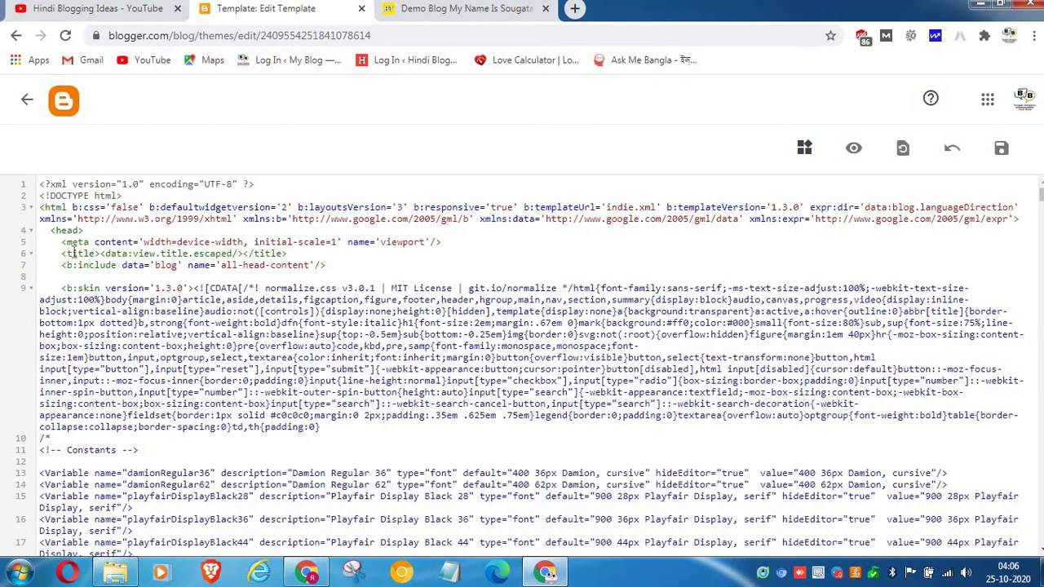
- Switch to Windows Explorer, open the fastest-theme text file from the Pictures library and minimize the folder window
left_click(115, 572)
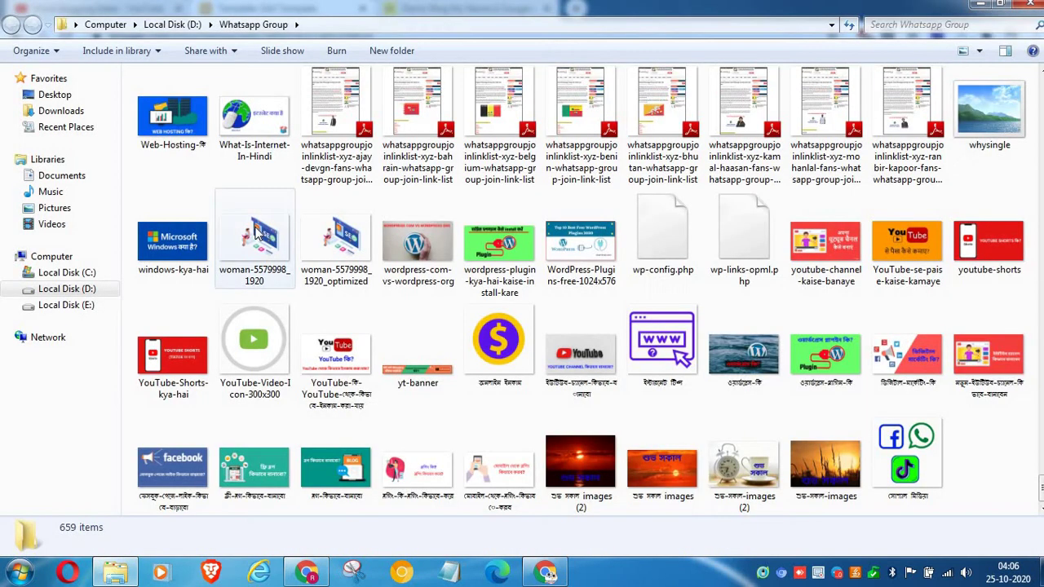
left_click(65, 292)
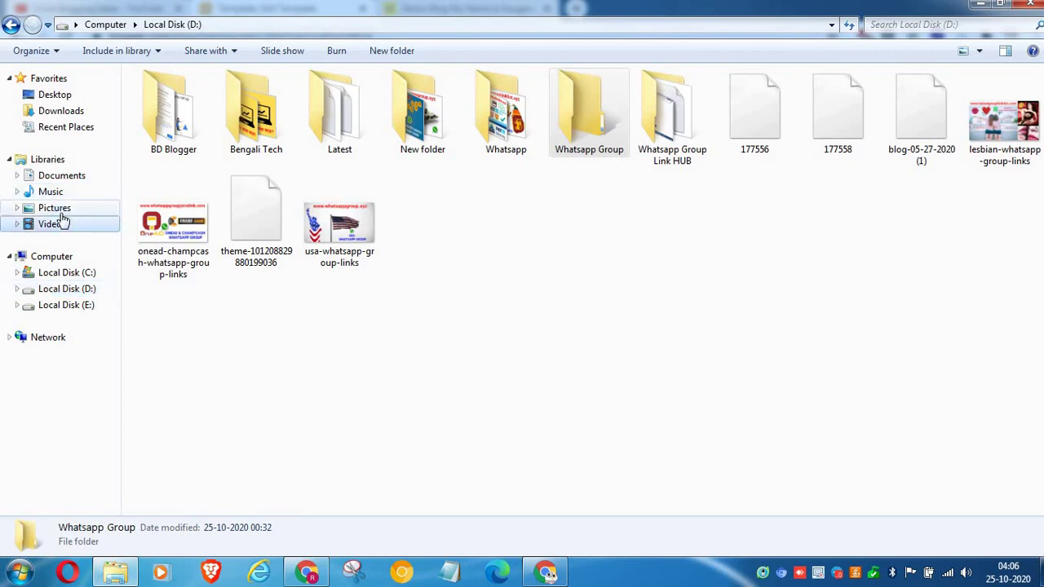
left_click(60, 214)
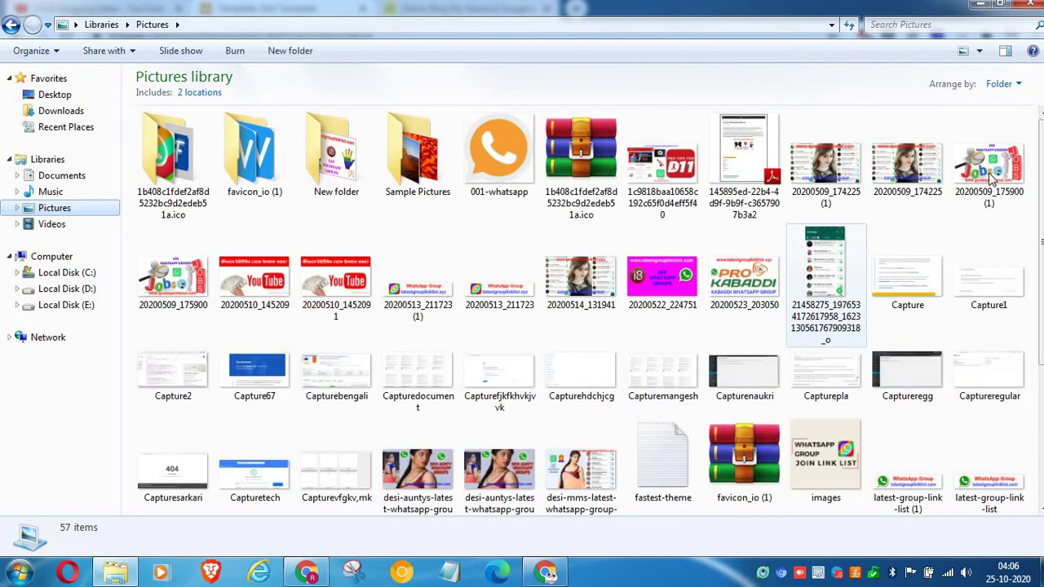
scroll(1040, 245, "down", 2)
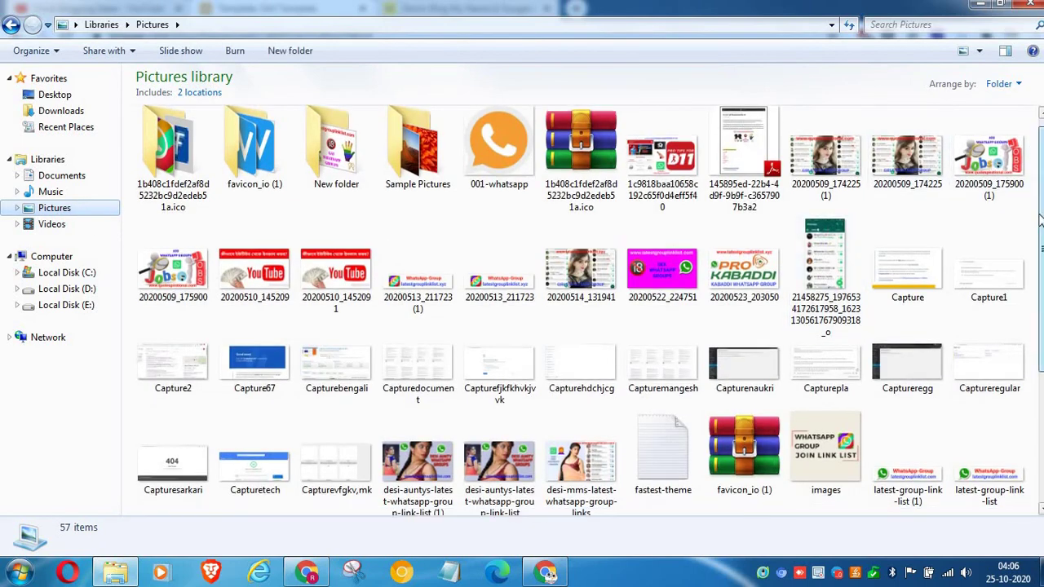
scroll(1040, 245, "down", 1)
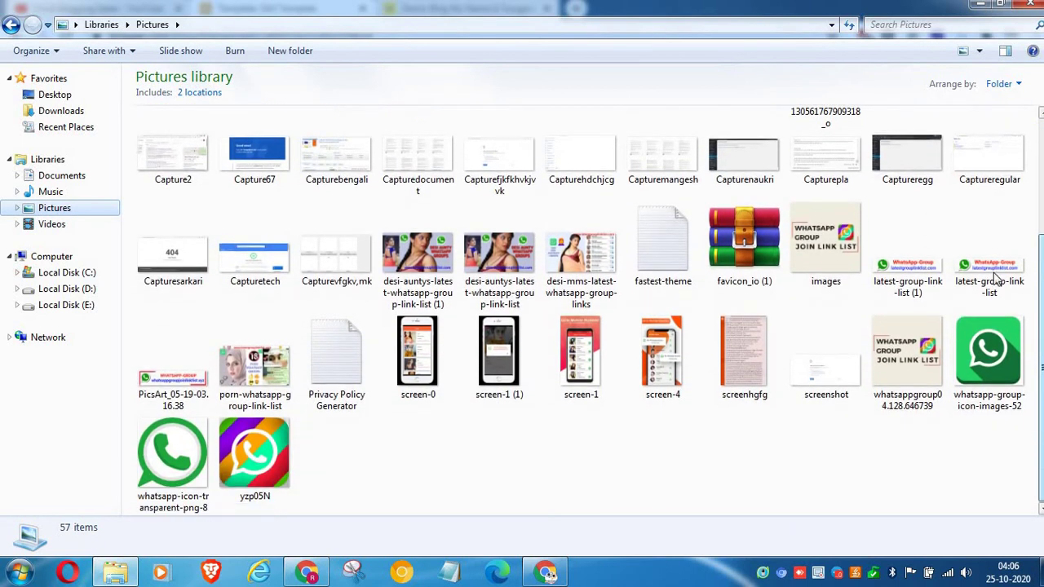
double_click(643, 266)
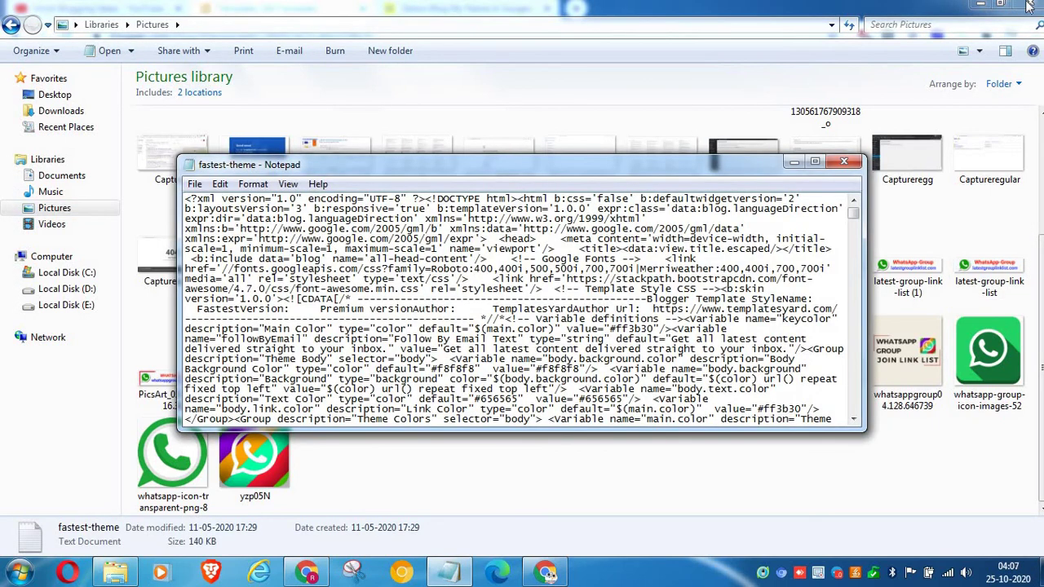
left_click(980, 4)
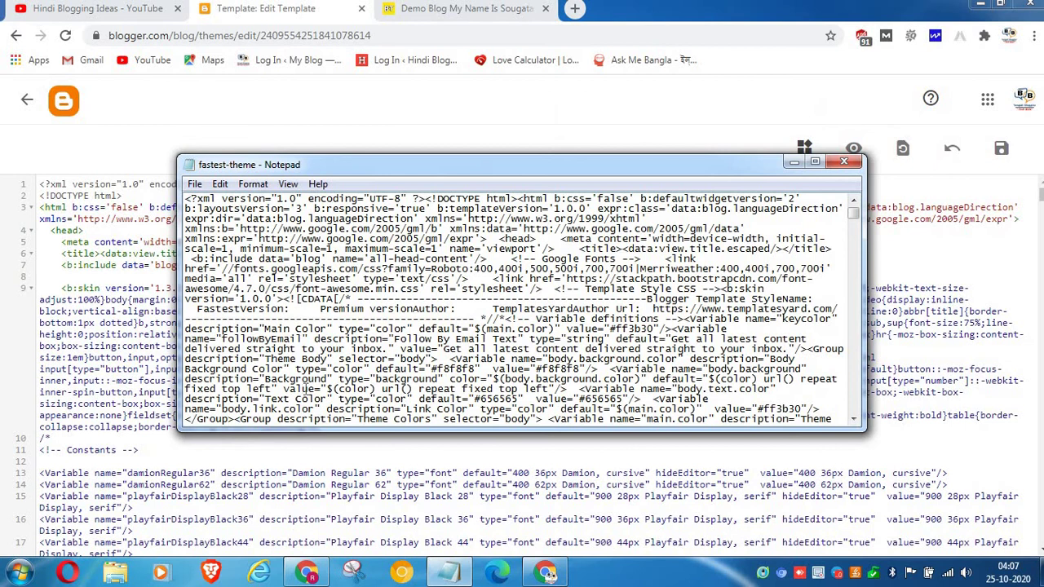
- Copy all the code from fastest-theme, replace the blog theme's entire HTML with it and save the theme
key("ctrl+a")
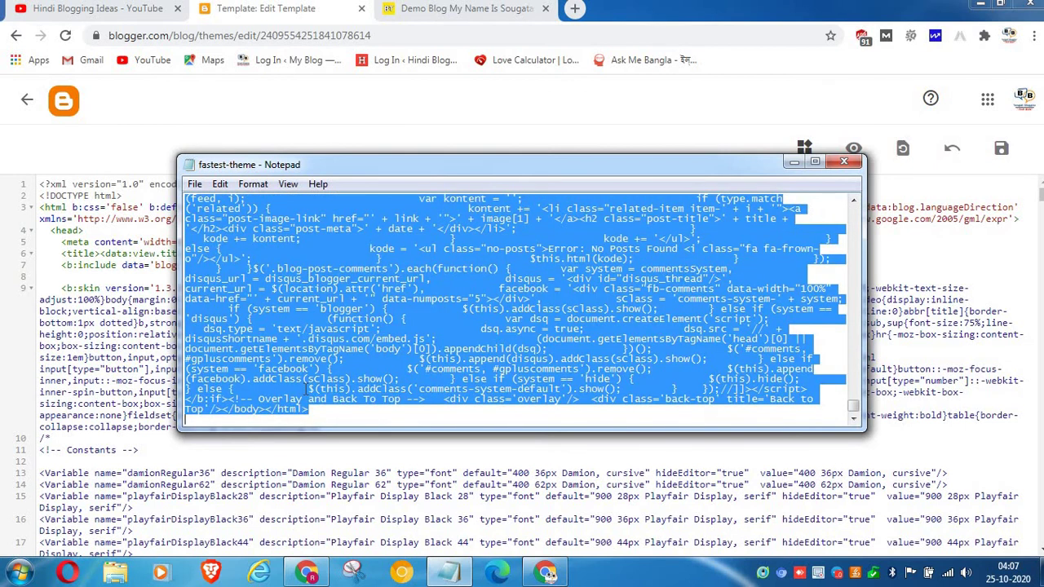
left_click(114, 311)
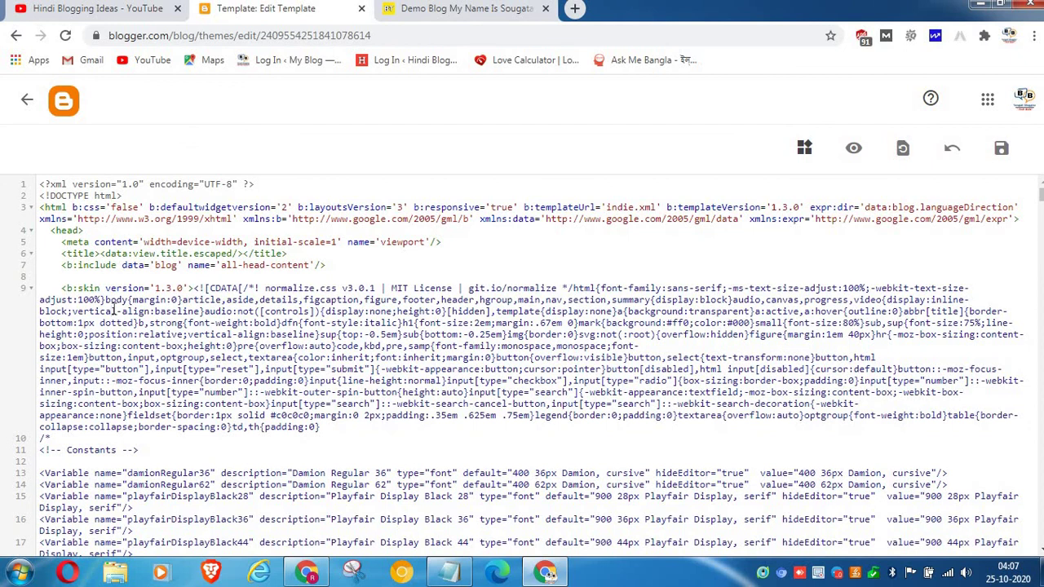
key("ctrl+a")
key("Delete")
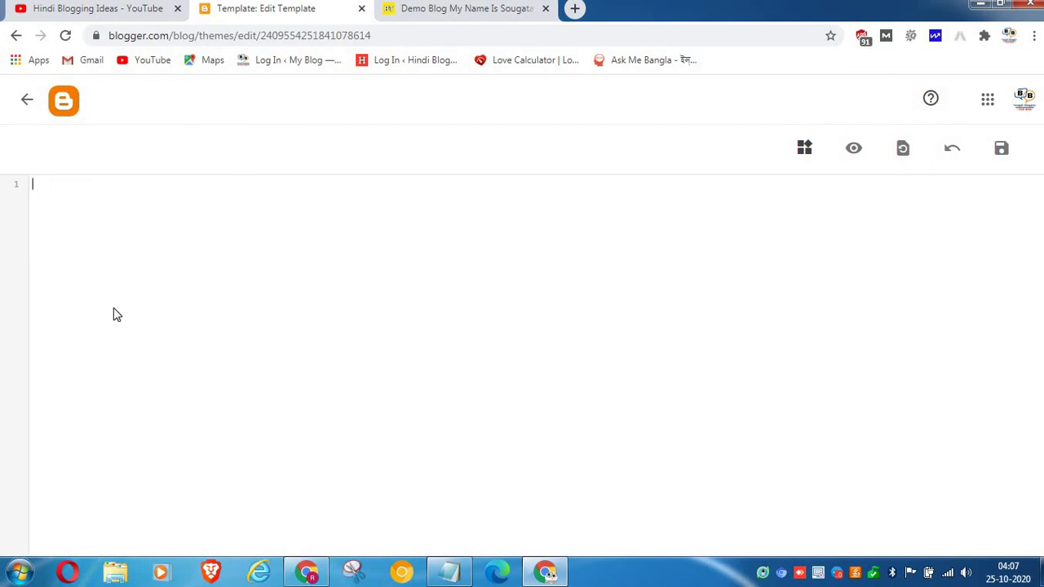
key("ctrl+v")
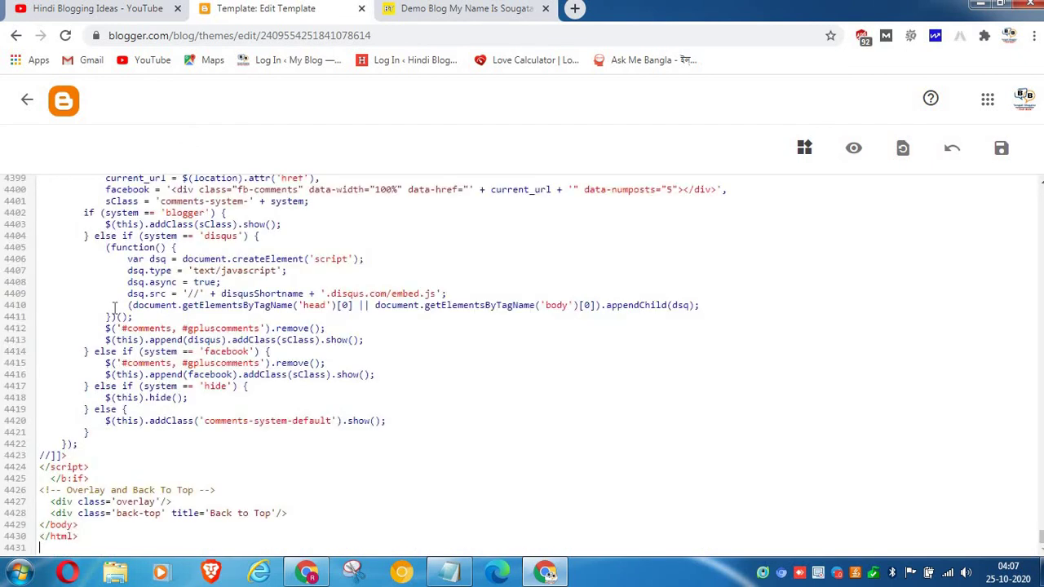
left_click(1001, 150)
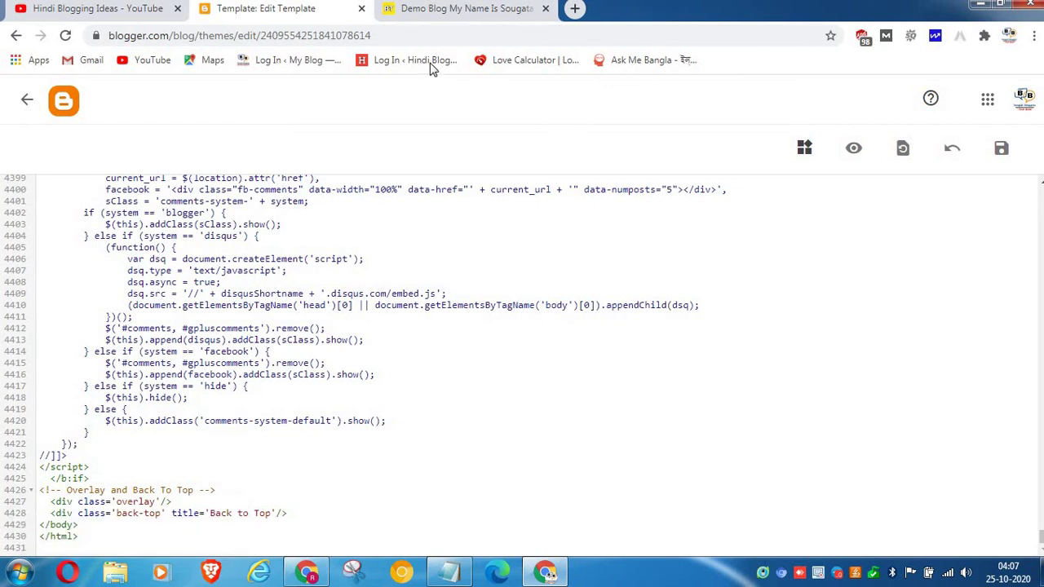
- Reload the live blog to check the new theme, then close its tab
left_click(458, 10)
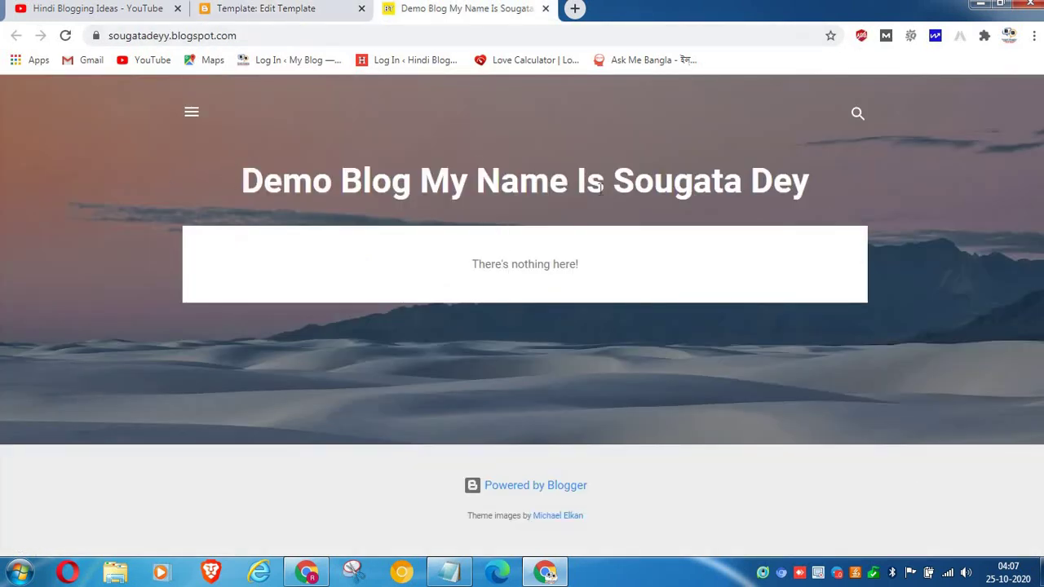
left_click(67, 36)
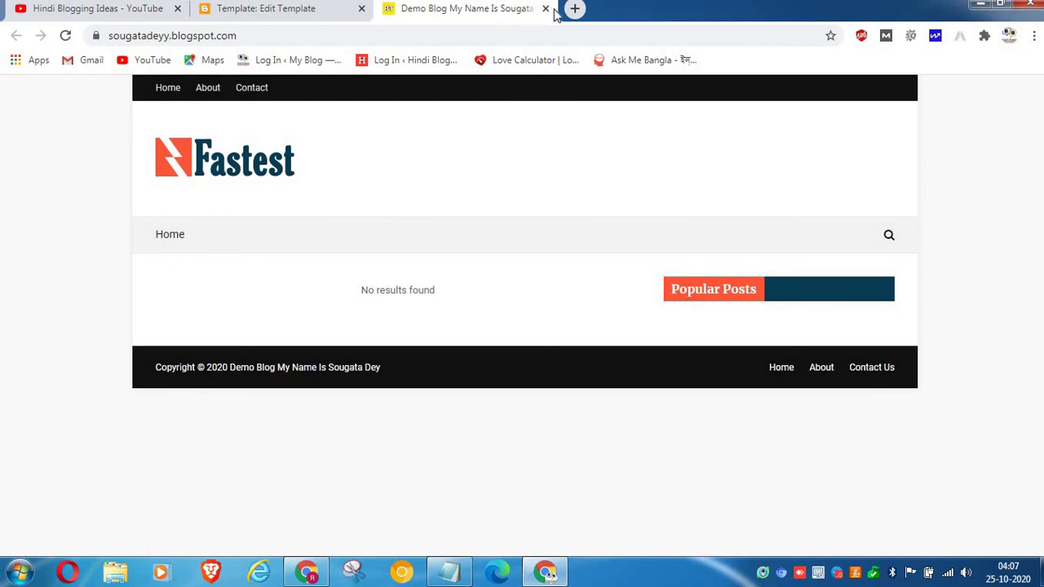
left_click(546, 8)
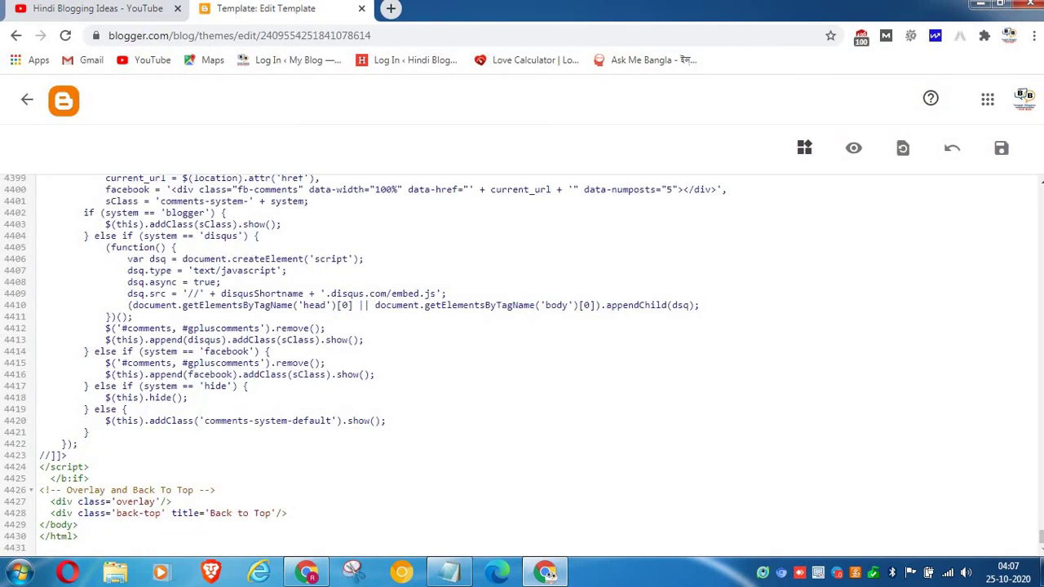
- Leave the theme's HTML editor and view the blog's list of posts
left_click(27, 99)
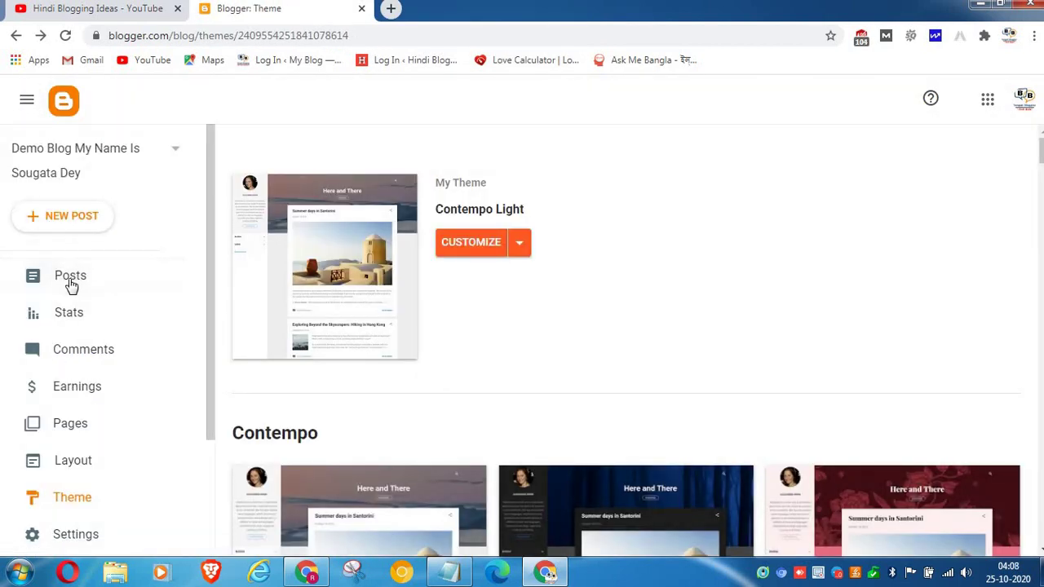
left_click(70, 280)
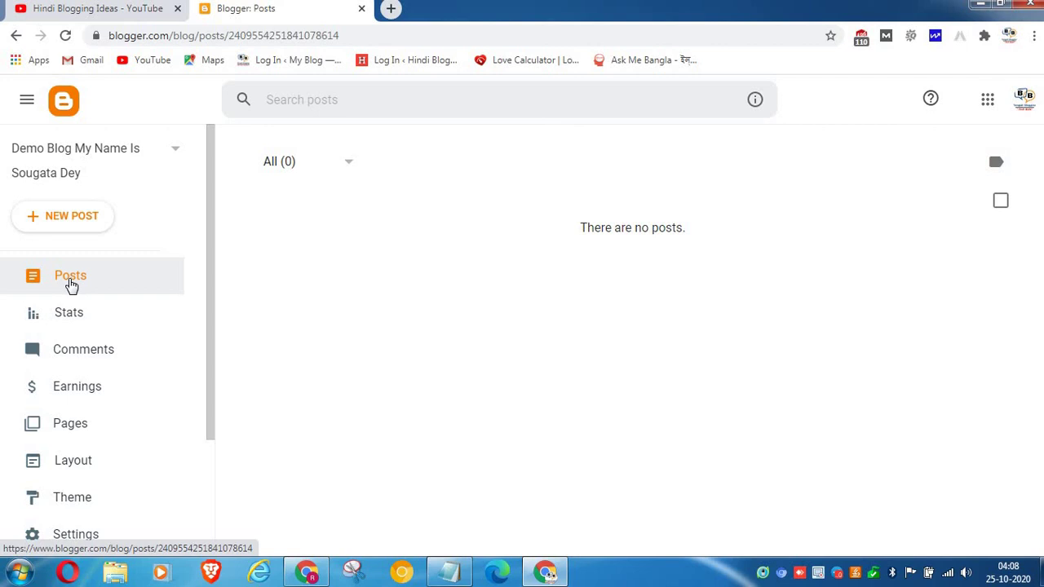
scroll(70, 342, "down", 2)
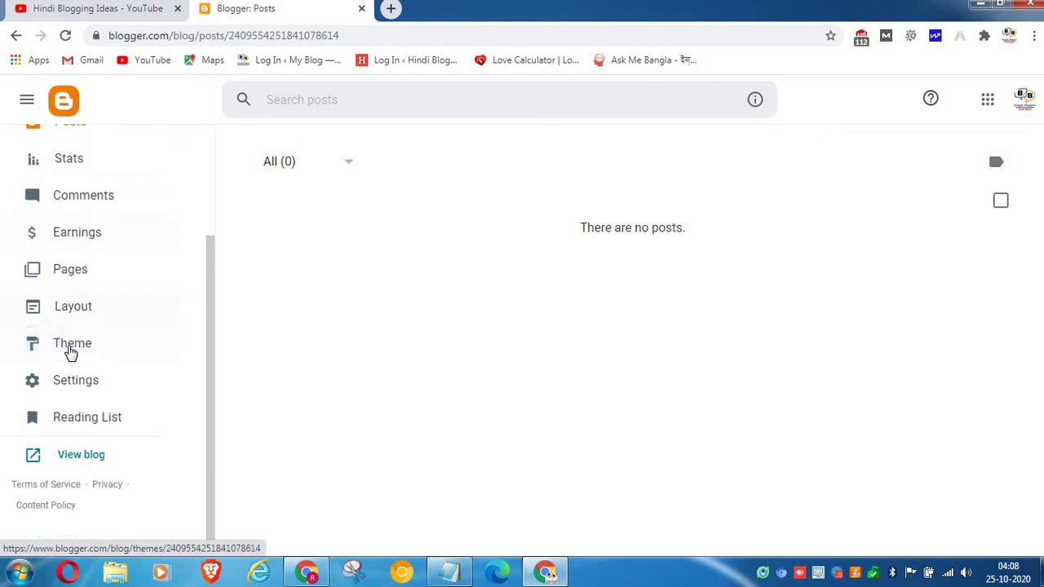